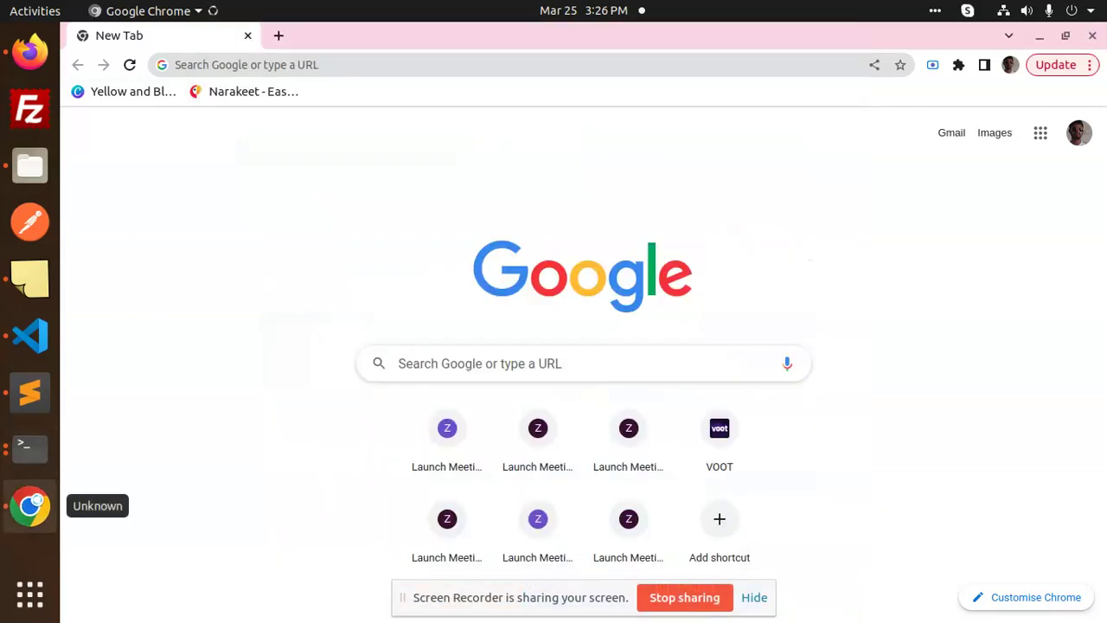
Step: Switch to Firefox and check the Magento version in the footer of the demo store's configuration page
{"action": "left_click", "coordinate": [30, 52]}
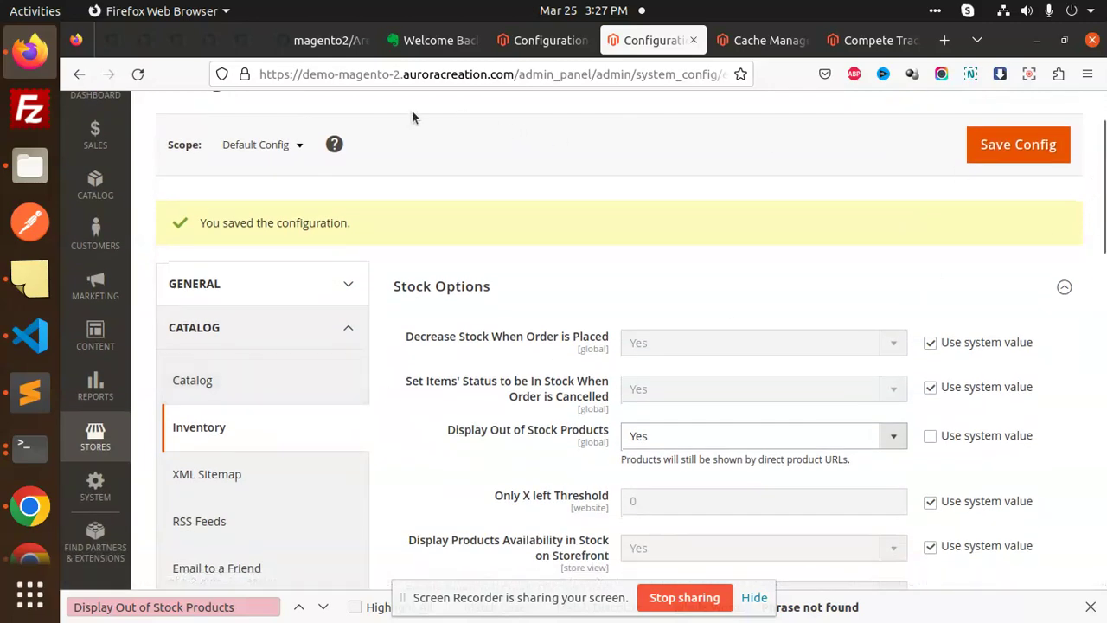
{"action": "left_click_drag", "start_coordinate": [1103, 186], "coordinate": [1104, 603]}
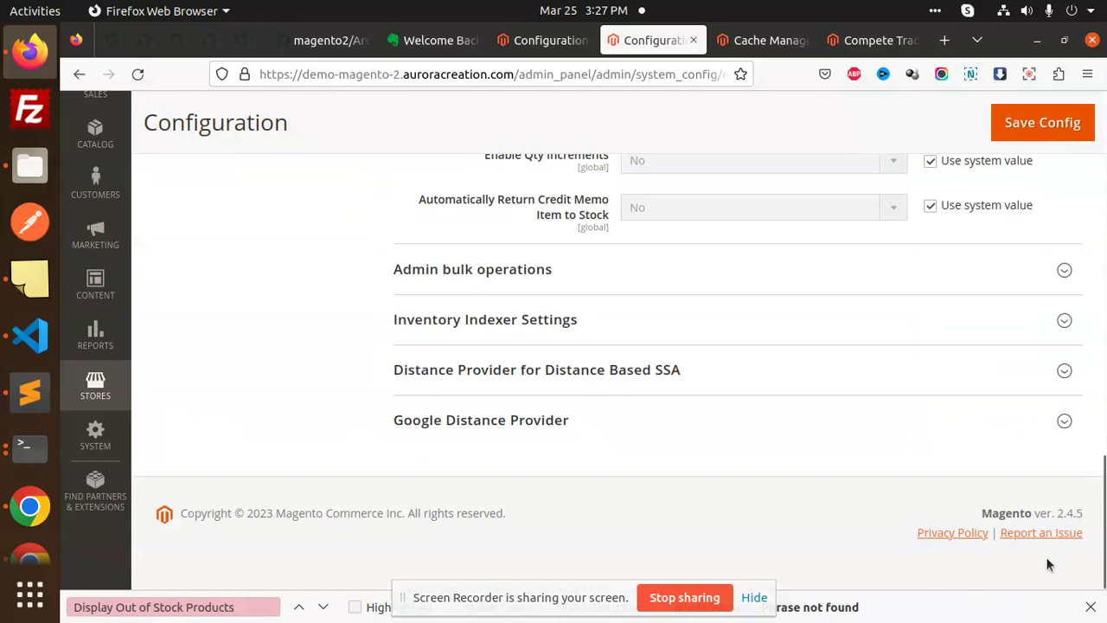
{"action": "scroll", "coordinate": [1010, 564], "scroll_direction": "up", "scroll_amount": 1}
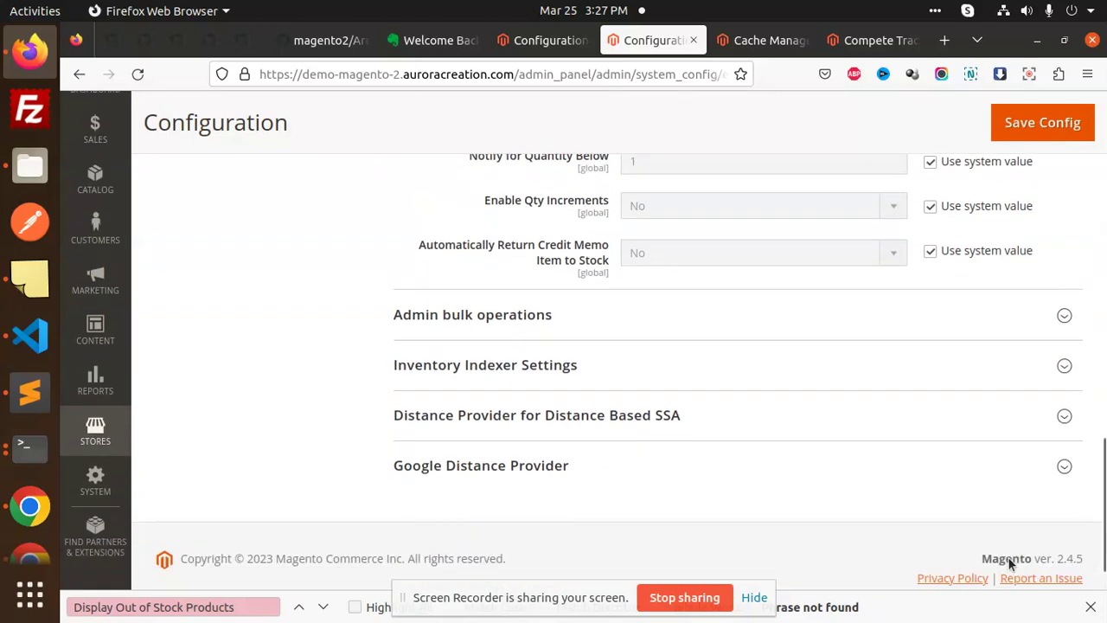
{"action": "scroll", "coordinate": [1009, 562], "scroll_direction": "down", "scroll_amount": 1}
{"action": "scroll", "coordinate": [1009, 563], "scroll_direction": "up", "scroll_amount": 2}
{"action": "scroll", "coordinate": [1009, 564], "scroll_direction": "down", "scroll_amount": 2}
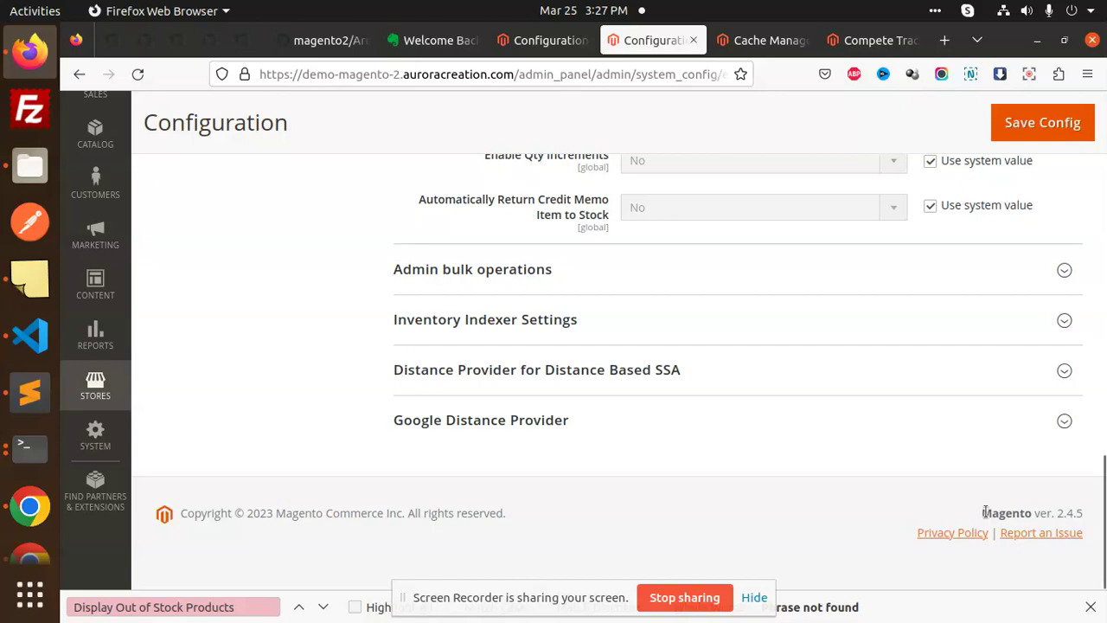
Step: Check the Magento version in the footer of the localhost store's configuration page
{"action": "left_click", "coordinate": [544, 41]}
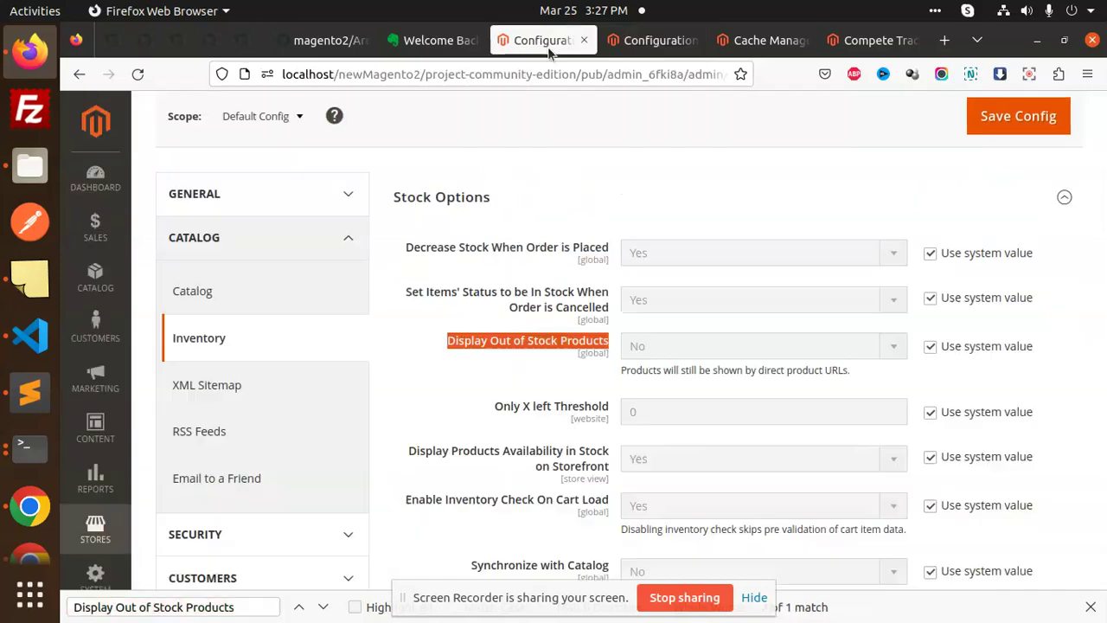
{"action": "left_click", "coordinate": [1104, 493]}
{"action": "scroll", "coordinate": [1103, 493], "scroll_direction": "down", "scroll_amount": 3}
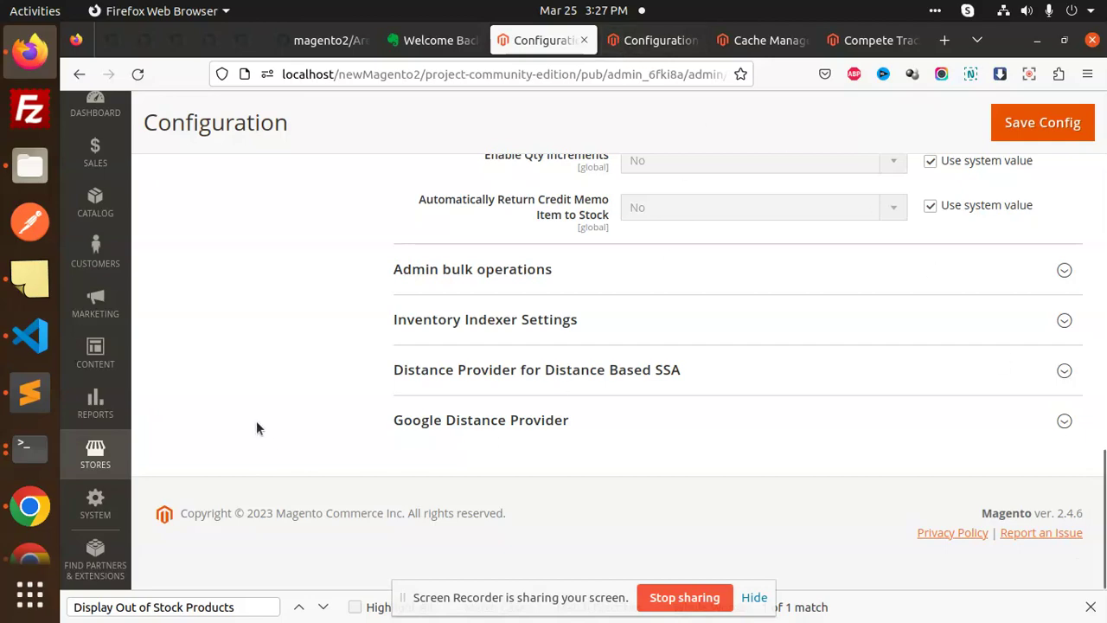
Step: Open the System settings of the Advanced section in the localhost store's configuration
{"action": "left_click_drag", "start_coordinate": [1101, 519], "coordinate": [1100, 299]}
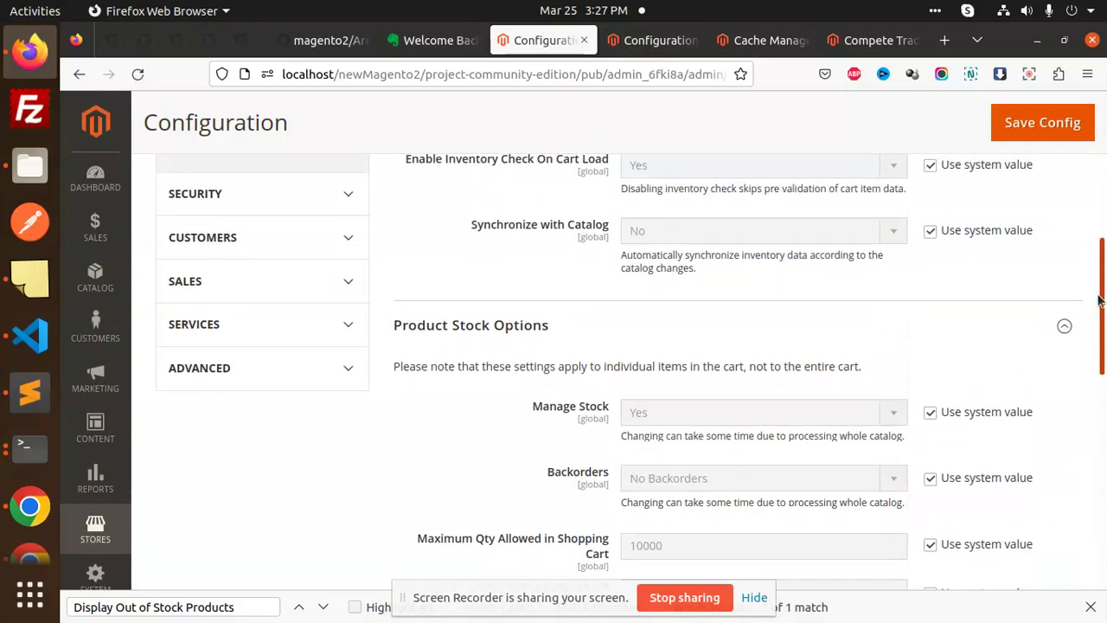
{"action": "left_click", "coordinate": [352, 366]}
{"action": "left_click", "coordinate": [222, 471]}
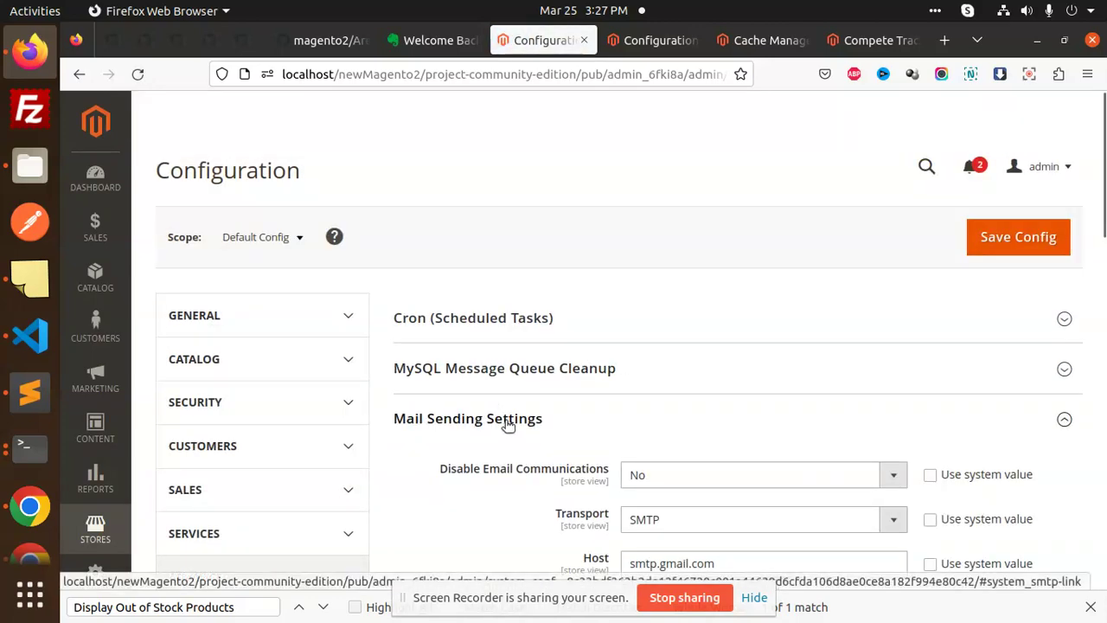
Step: Open the Advanced System settings in the demo store's configuration and examine the expanded Mail Sending Settings
{"action": "left_click", "coordinate": [640, 45]}
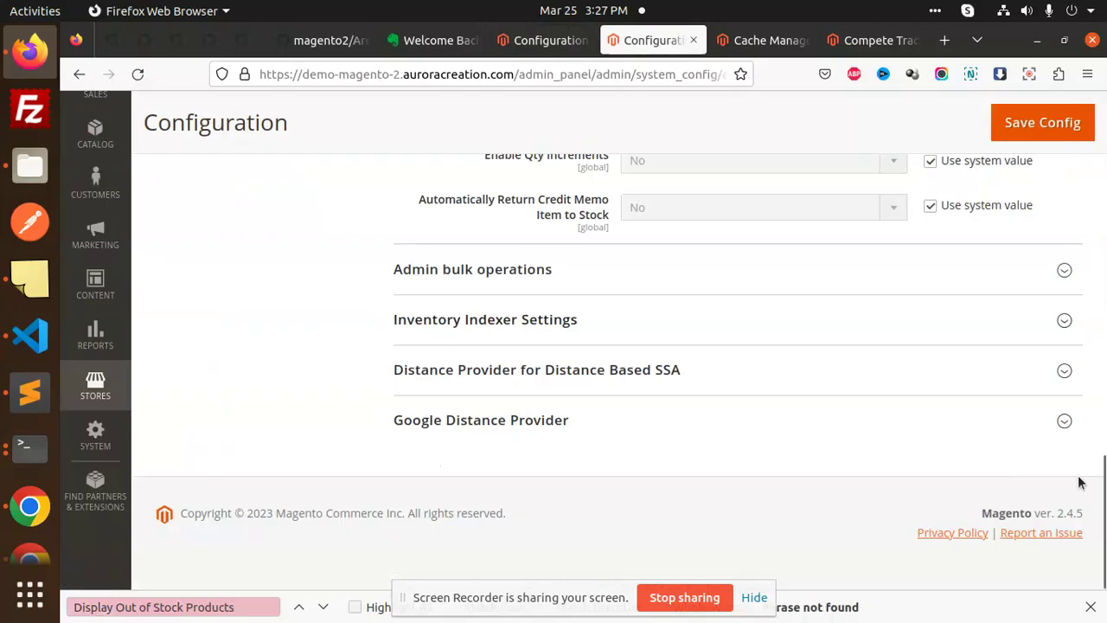
{"action": "left_click_drag", "start_coordinate": [1104, 493], "coordinate": [1103, 301]}
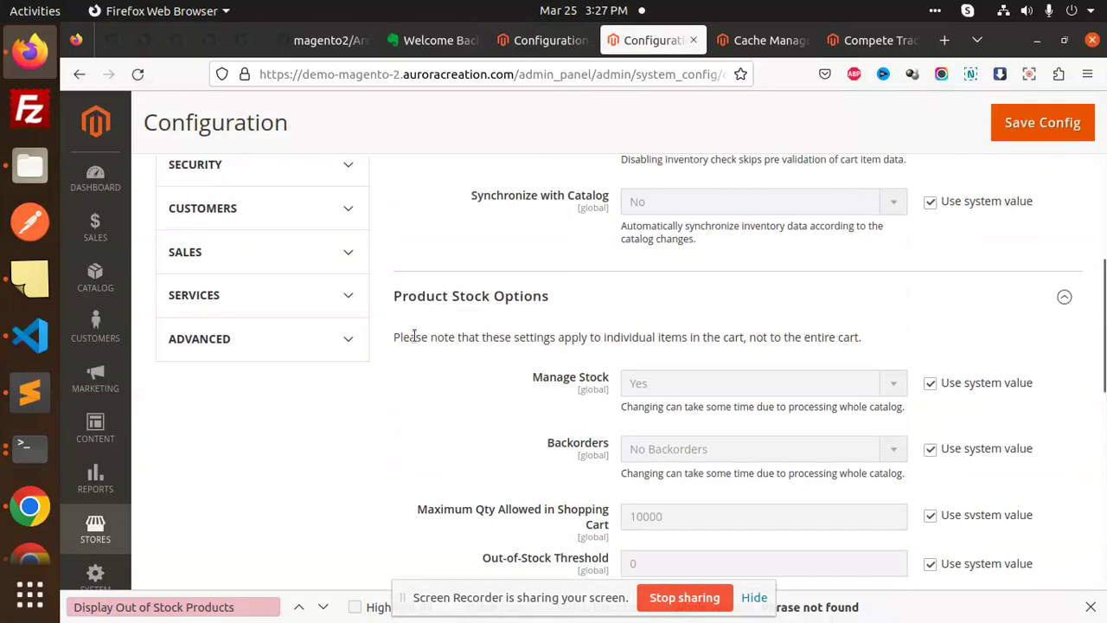
{"action": "left_click", "coordinate": [312, 346]}
{"action": "left_click", "coordinate": [198, 438]}
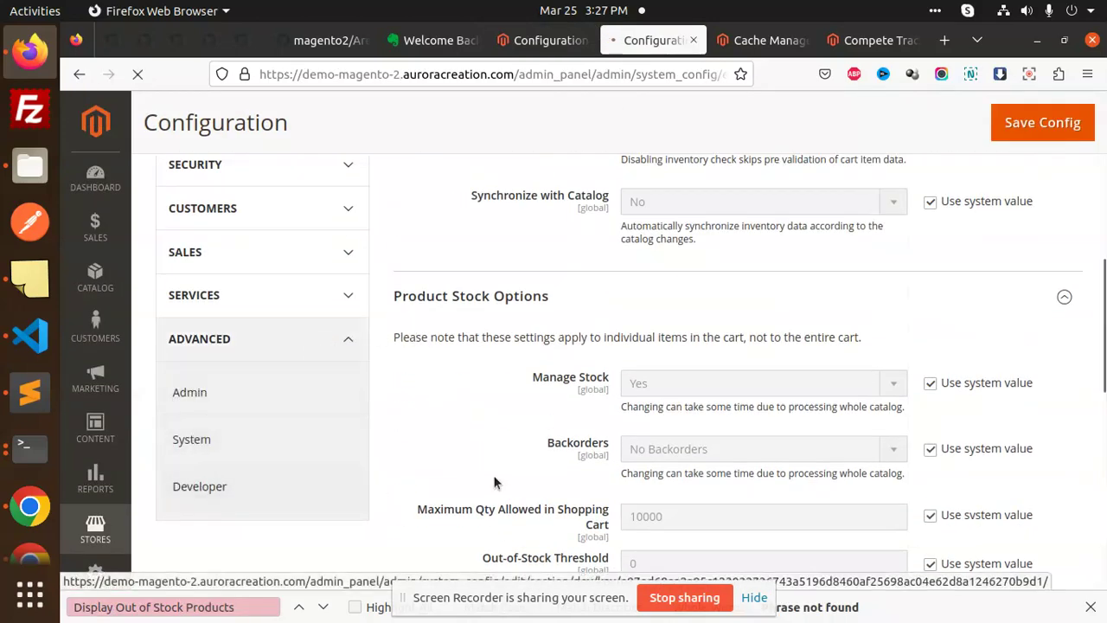
{"action": "left_click", "coordinate": [573, 419]}
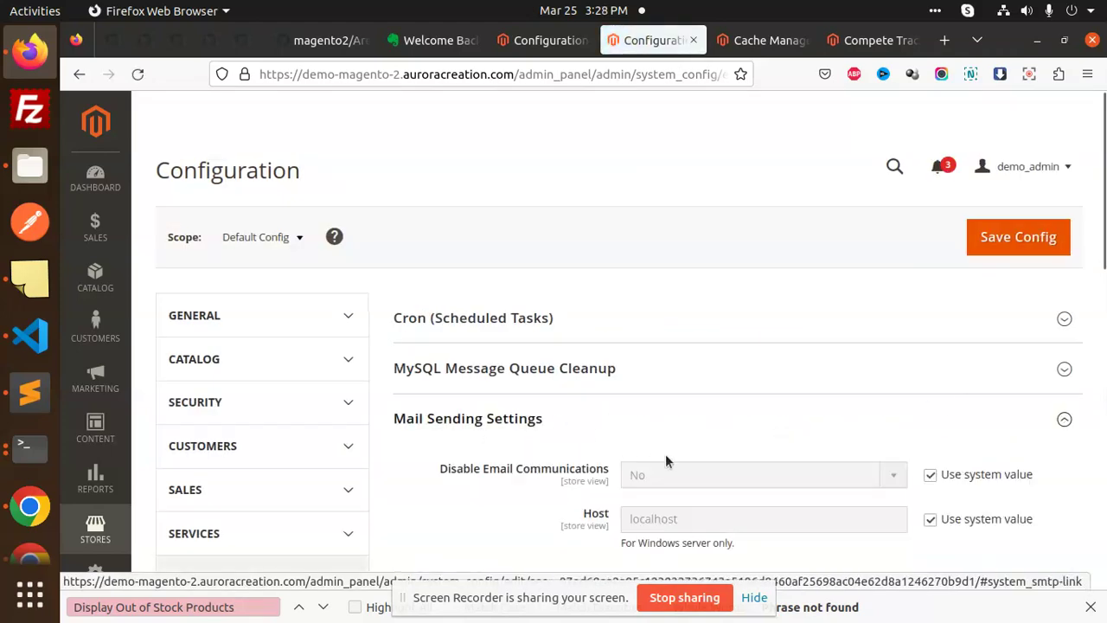
{"action": "left_click_drag", "start_coordinate": [1103, 277], "coordinate": [1103, 353]}
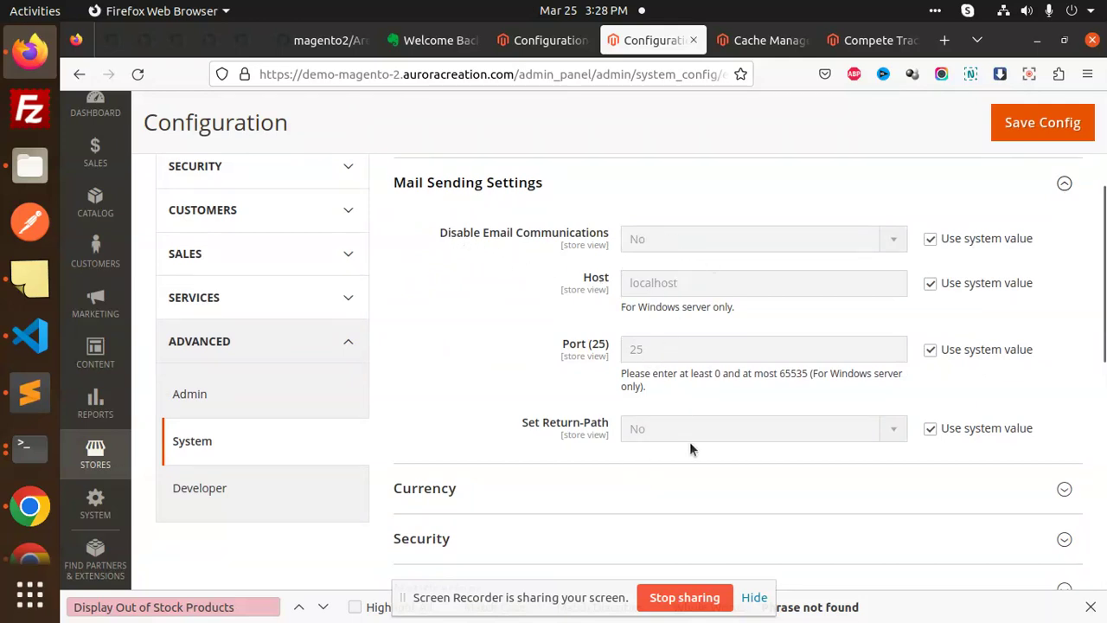
Step: Examine the localhost store's Mail Sending Settings, including transport, host, port, credentials, authentication and SSL fields, for comparison
{"action": "left_click", "coordinate": [545, 39]}
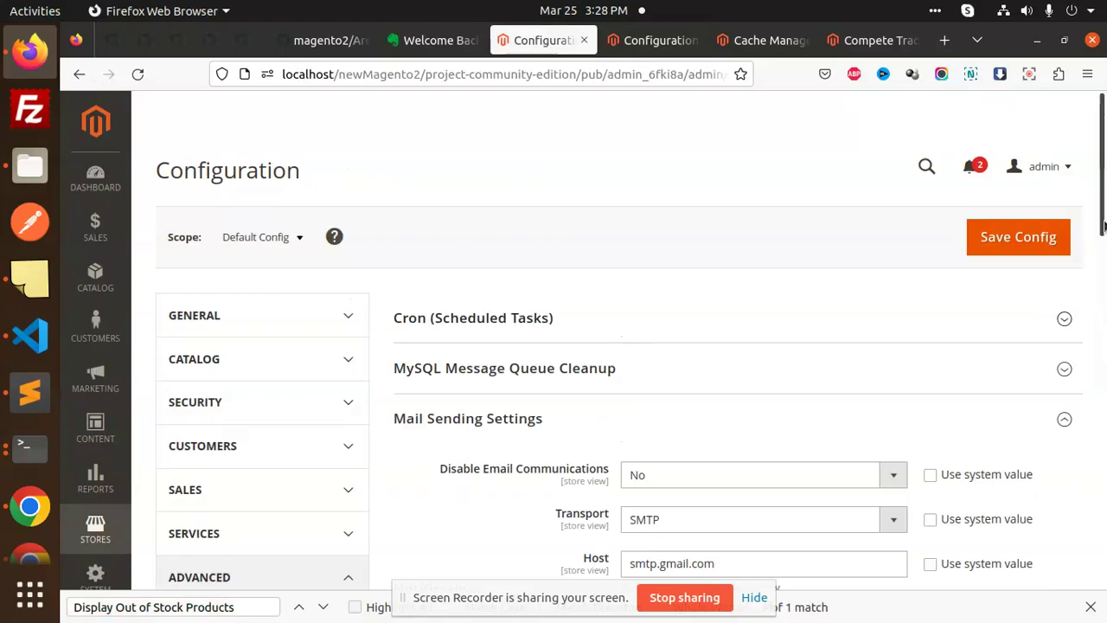
{"action": "scroll", "coordinate": [1104, 269], "scroll_direction": "down", "scroll_amount": 2}
{"action": "scroll", "coordinate": [1103, 269], "scroll_direction": "down", "scroll_amount": 4}
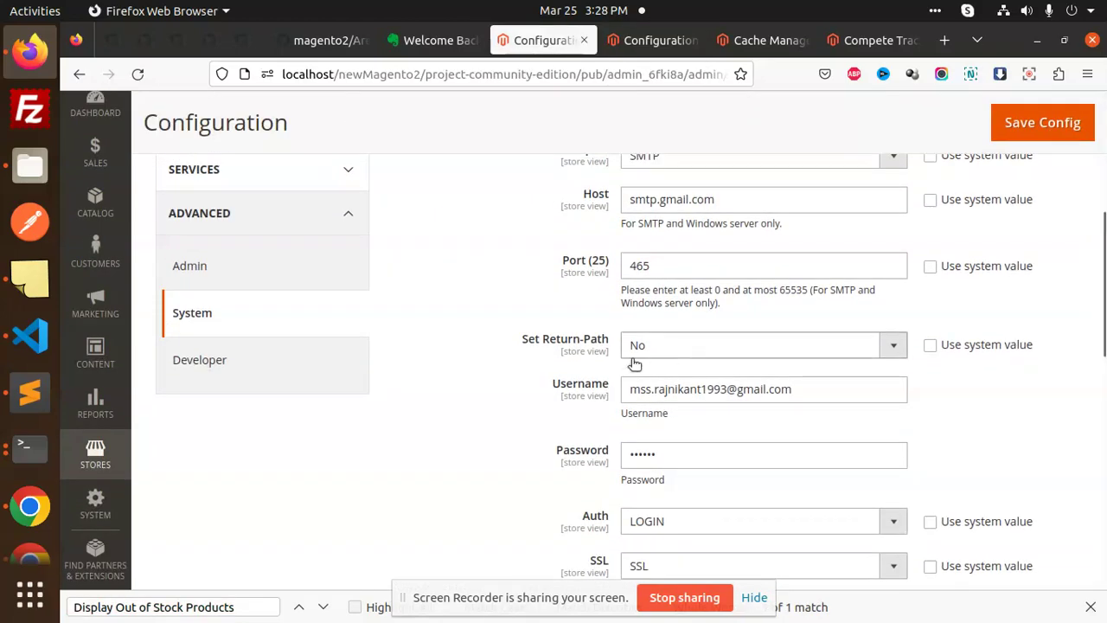
{"action": "scroll", "coordinate": [1103, 346], "scroll_direction": "down", "scroll_amount": 3}
{"action": "scroll", "coordinate": [1103, 363], "scroll_direction": "up", "scroll_amount": 1}
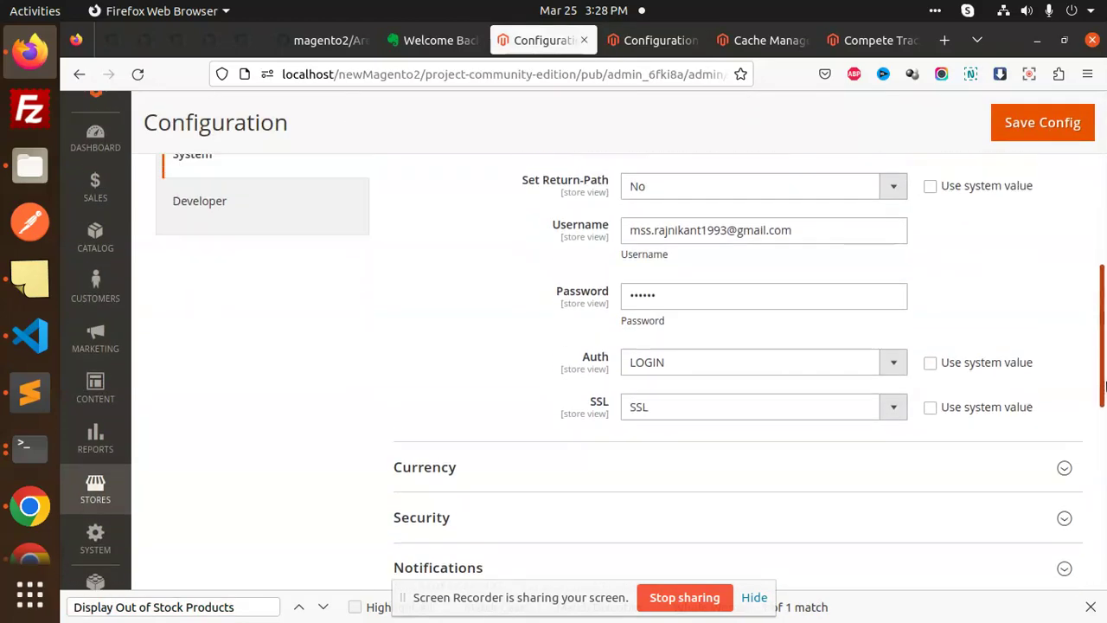
{"action": "scroll", "coordinate": [1104, 370], "scroll_direction": "up", "scroll_amount": 1}
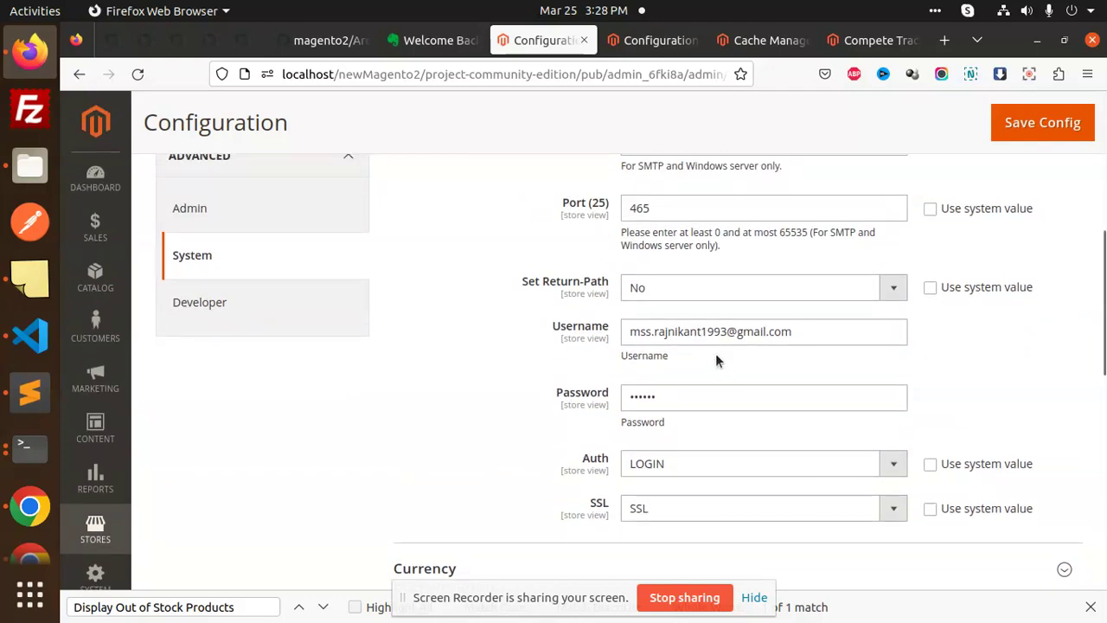
Step: Return to the demo store's configuration, open the Catalog section's Inventory settings and examine the Display Out of Stock Products option
{"action": "left_click", "coordinate": [640, 44]}
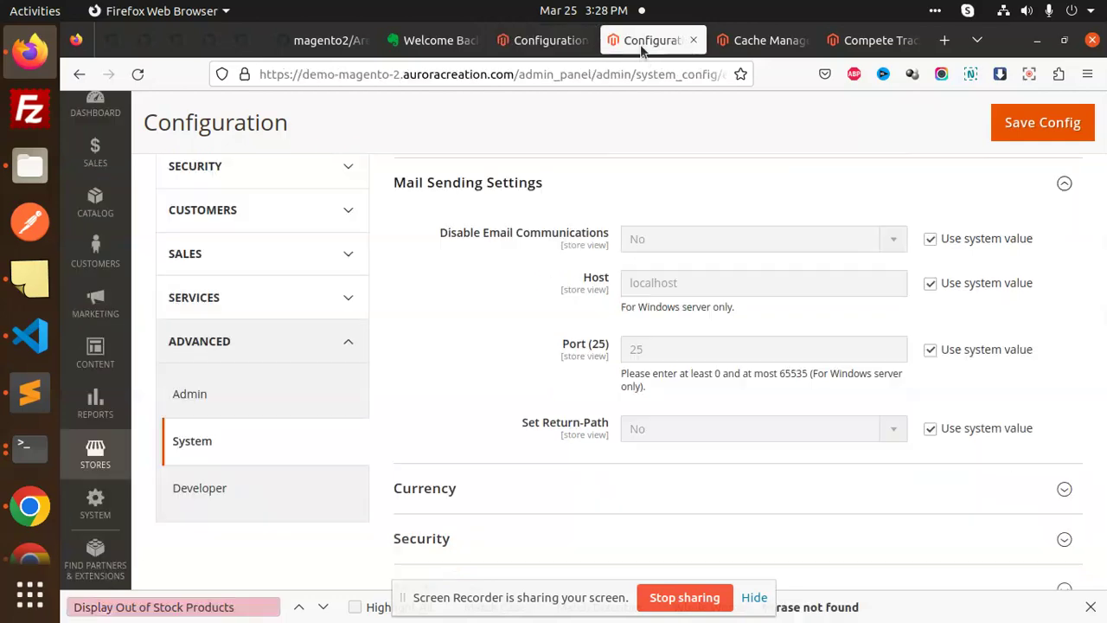
{"action": "scroll", "coordinate": [285, 389], "scroll_direction": "up", "scroll_amount": 1}
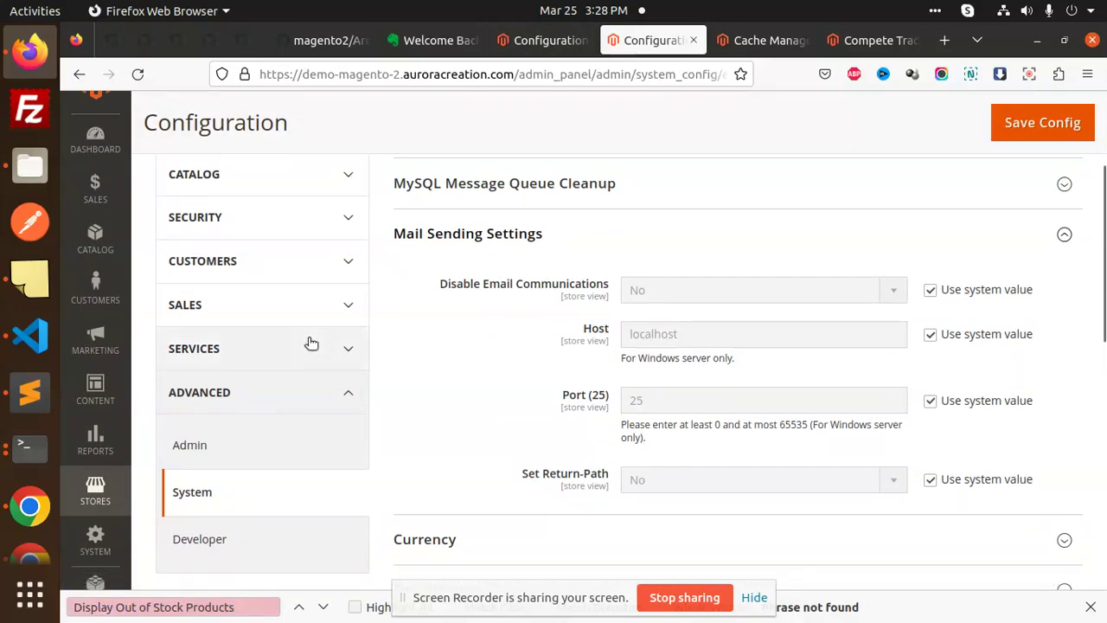
{"action": "scroll", "coordinate": [311, 336], "scroll_direction": "up", "scroll_amount": 2}
{"action": "scroll", "coordinate": [316, 440], "scroll_direction": "down", "scroll_amount": 2}
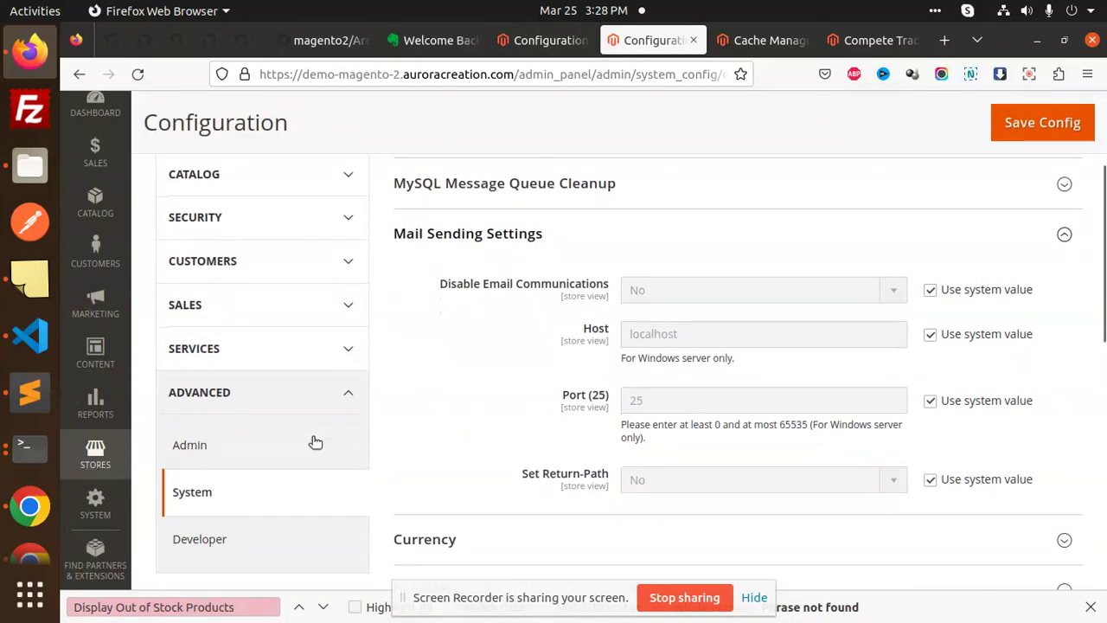
{"action": "scroll", "coordinate": [330, 358], "scroll_direction": "up", "scroll_amount": 4}
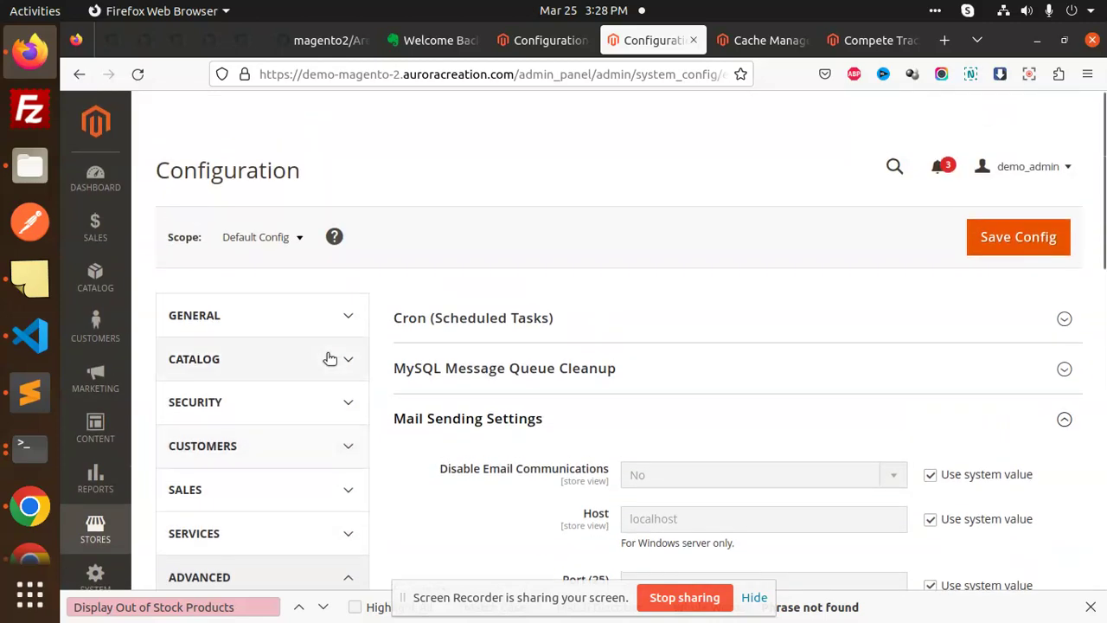
{"action": "left_click", "coordinate": [341, 361]}
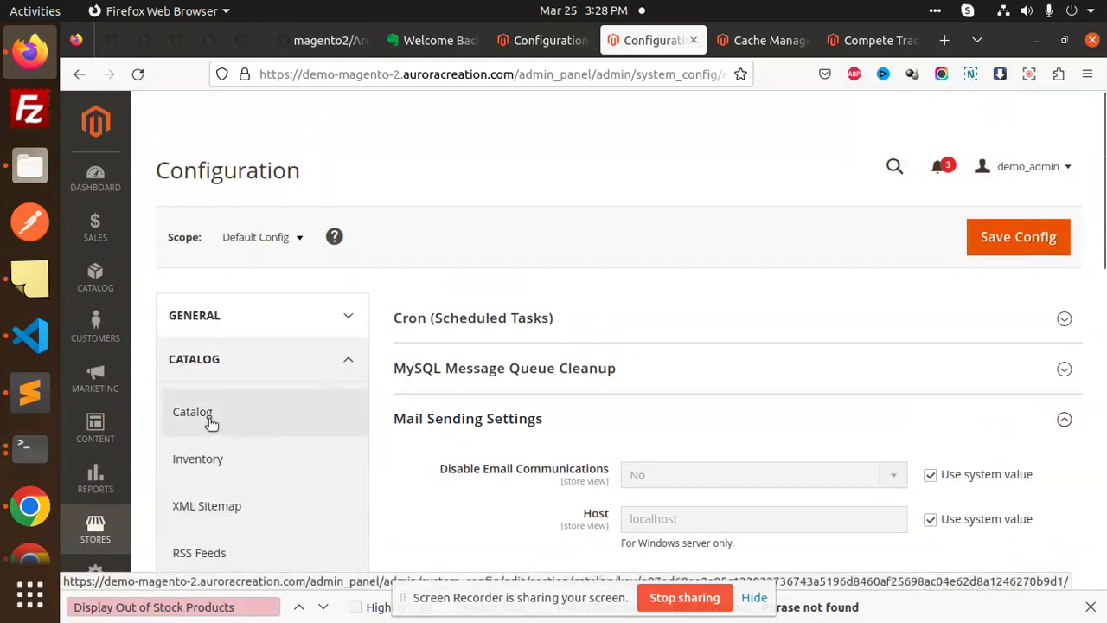
{"action": "left_click", "coordinate": [215, 460]}
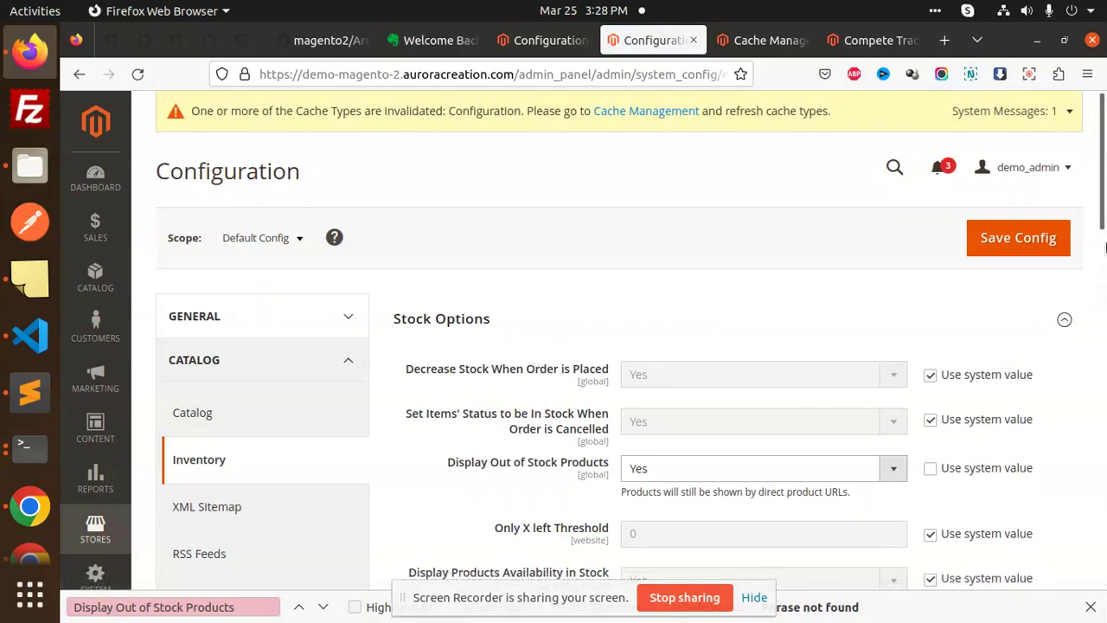
{"action": "left_click_drag", "start_coordinate": [1103, 218], "coordinate": [1103, 285]}
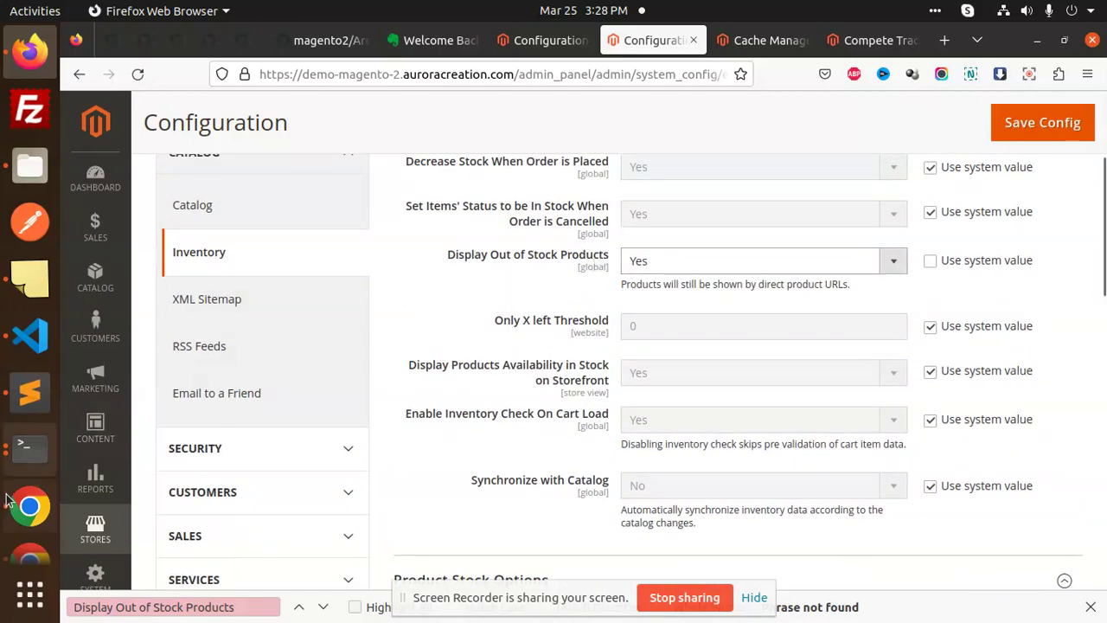
Step: Switch to Sublime Text and read the release note GitHub-35898 about the Display Out of Stock Products option
{"action": "left_click", "coordinate": [52, 402]}
{"action": "left_click", "coordinate": [232, 273]}
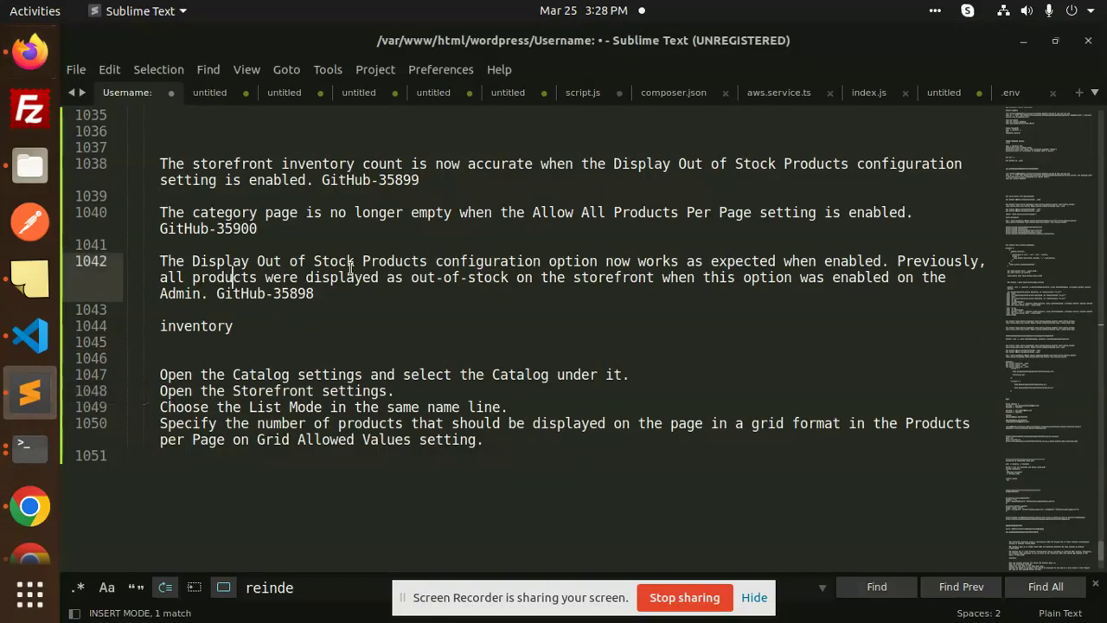
{"action": "left_click", "coordinate": [402, 261]}
{"action": "left_click", "coordinate": [760, 262]}
{"action": "left_click", "coordinate": [932, 264]}
{"action": "double_click", "coordinate": [607, 279]}
{"action": "left_click", "coordinate": [836, 279]}
Step: Review the demo store's Stock Options in Firefox, and read release note GitHub-35899 about the storefront inventory count in Sublime Text
{"action": "left_click", "coordinate": [30, 52]}
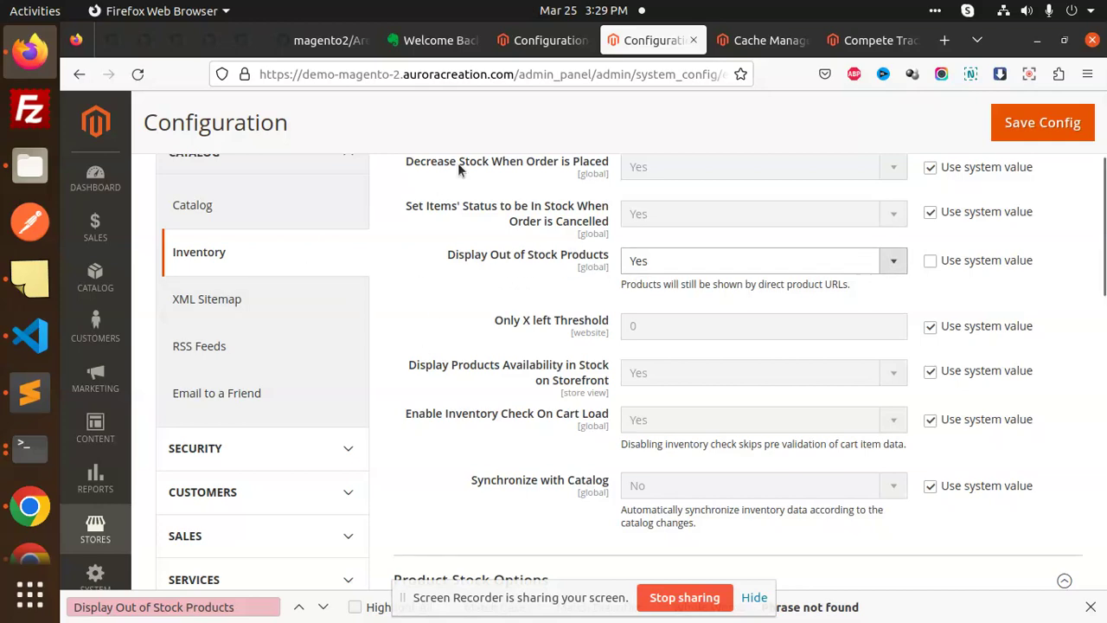
{"action": "key", "text": "alt+Tab"}
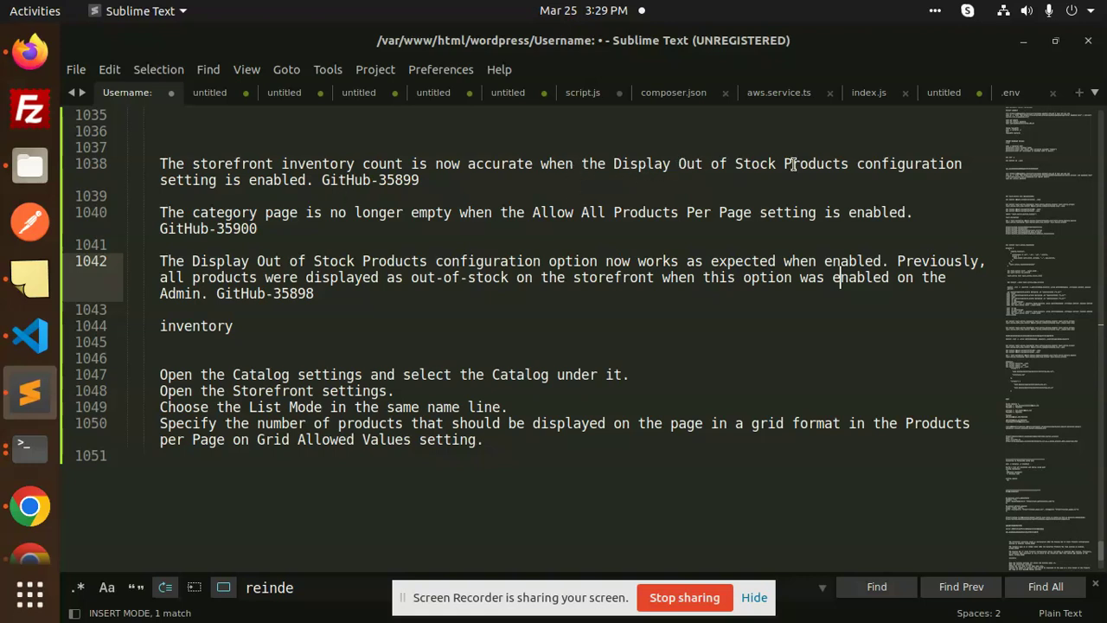
{"action": "double_click", "coordinate": [793, 163]}
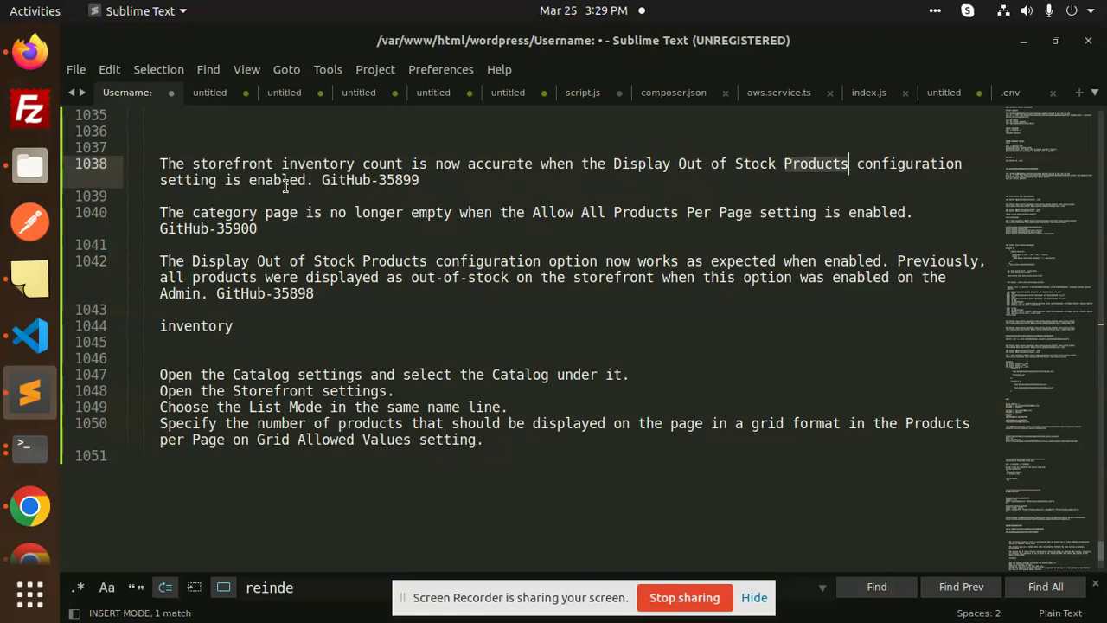
{"action": "left_click", "coordinate": [474, 182]}
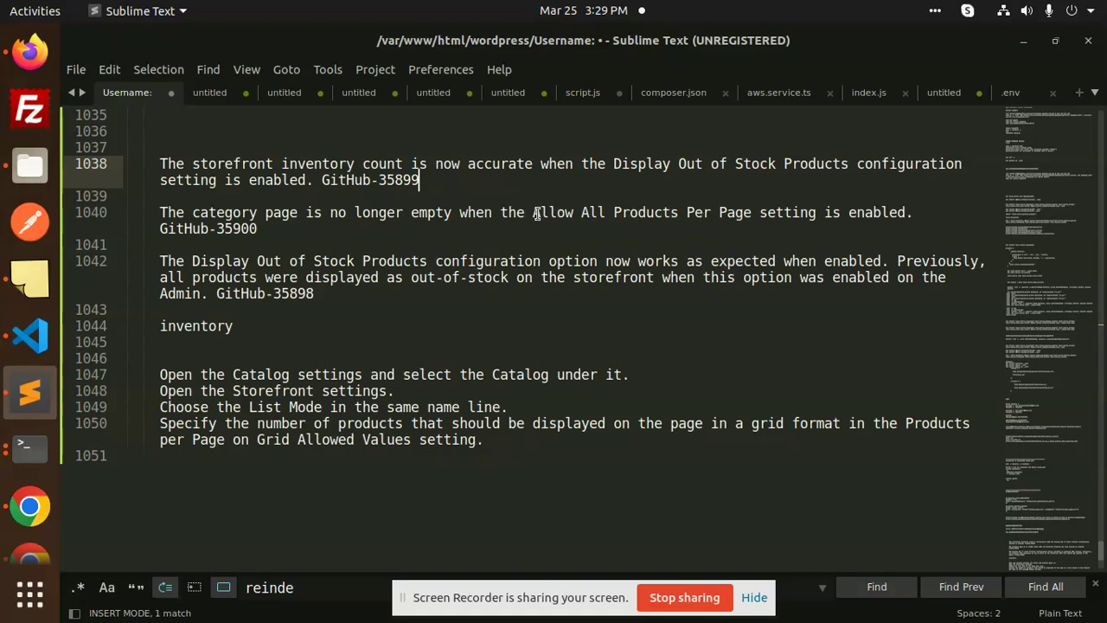
Step: Copy the setting name "Allow All Products Per Page" from release note GitHub-35900 in Sublime Text
{"action": "left_click_drag", "start_coordinate": [533, 212], "coordinate": [750, 216]}
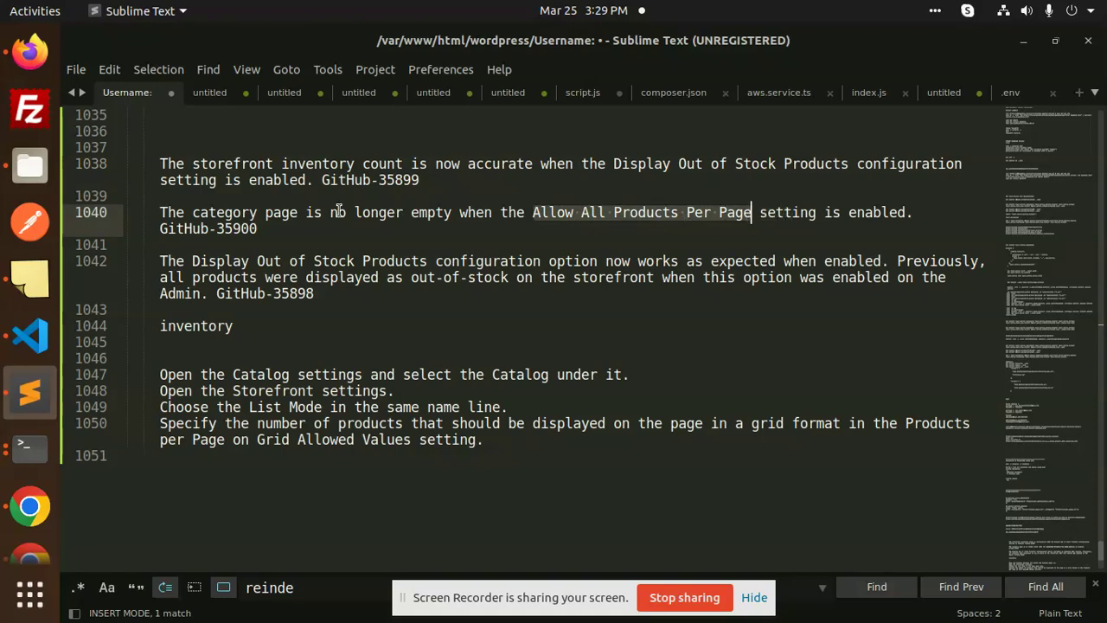
{"action": "left_click", "coordinate": [30, 51]}
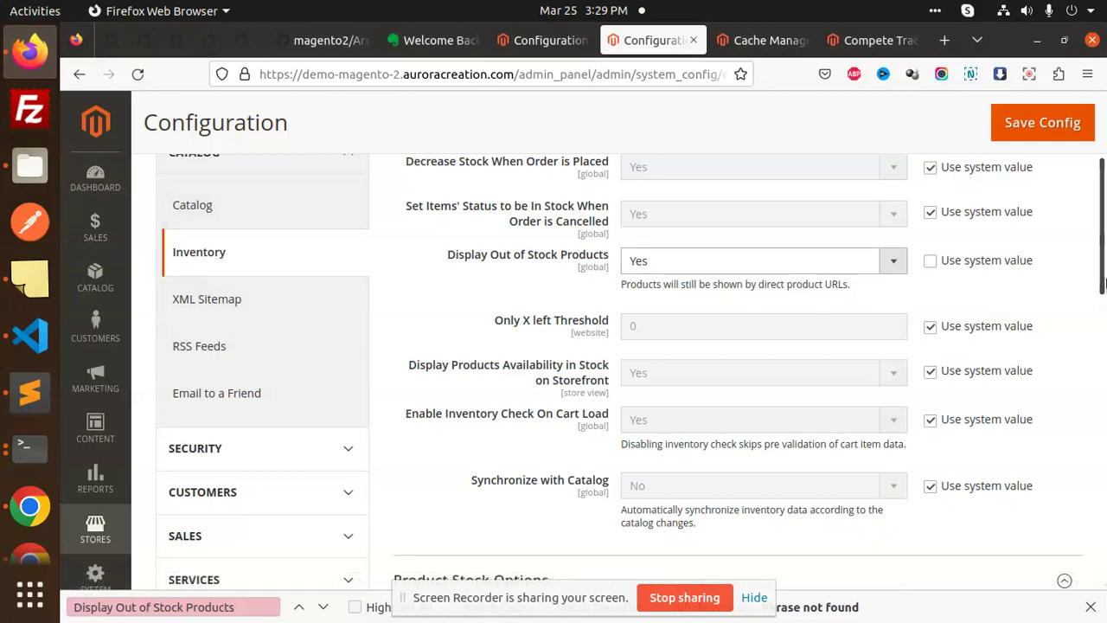
{"action": "key", "text": "alt+Tab"}
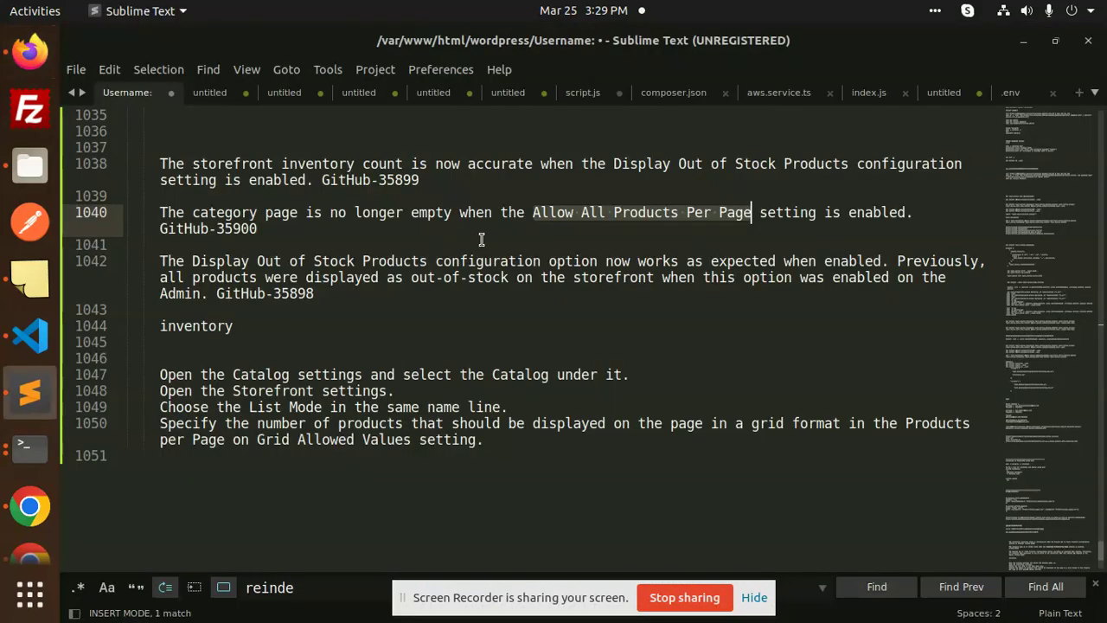
{"action": "key", "text": "ctrl+c"}
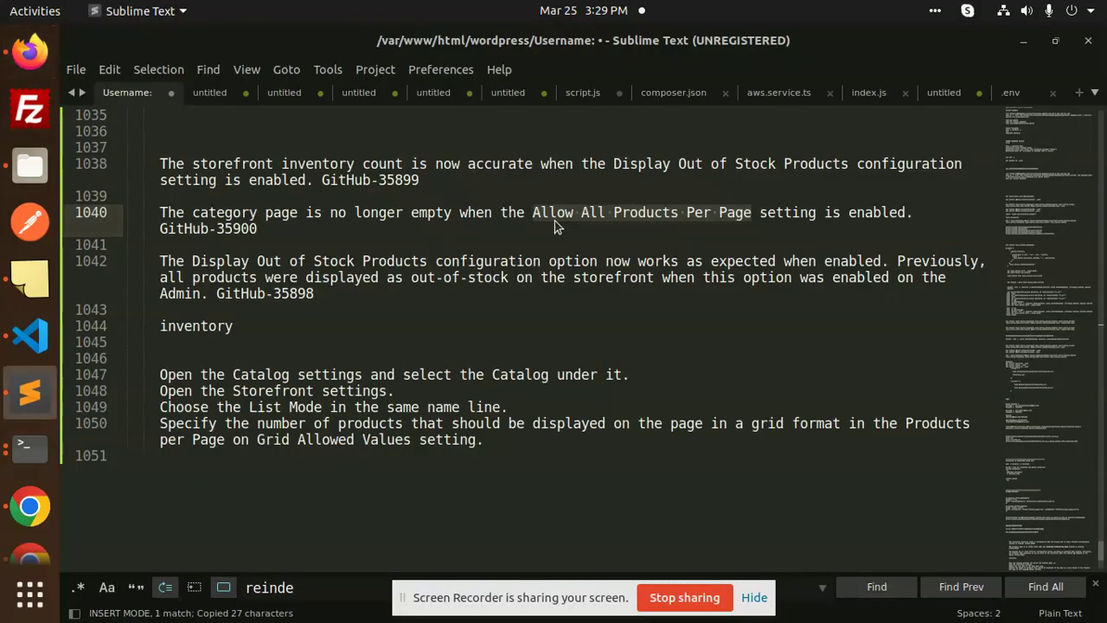
Step: Switch to Firefox, search the configuration page for "Allow All Products Per Page" and open the Catalog settings of the Catalog section
{"action": "key", "text": "alt+Tab"}
{"action": "key", "text": "ctrl+f"}
{"action": "key", "text": "ctrl+v"}
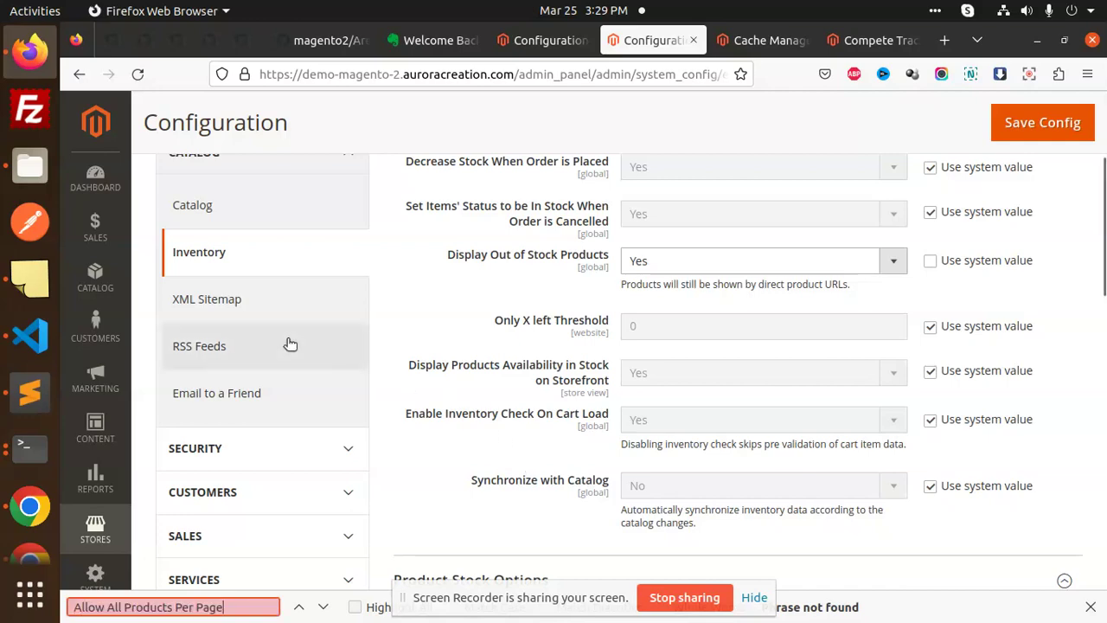
{"action": "left_click", "coordinate": [212, 207]}
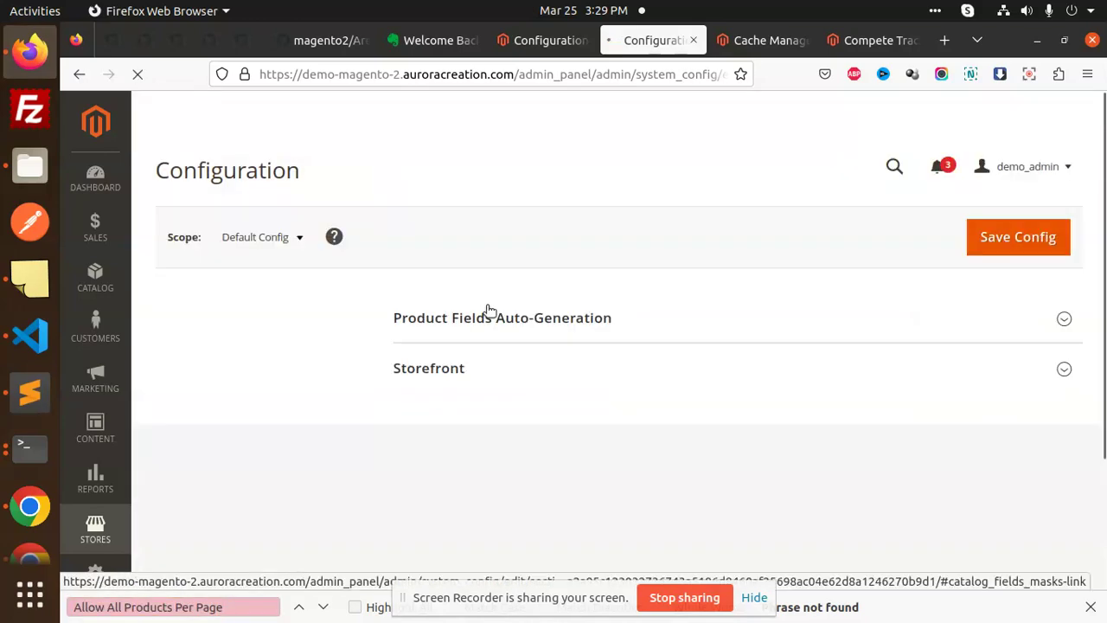
Step: Set Allow All Products per Page to Yes in the demo store's Storefront settings and save the configuration
{"action": "left_click", "coordinate": [299, 606]}
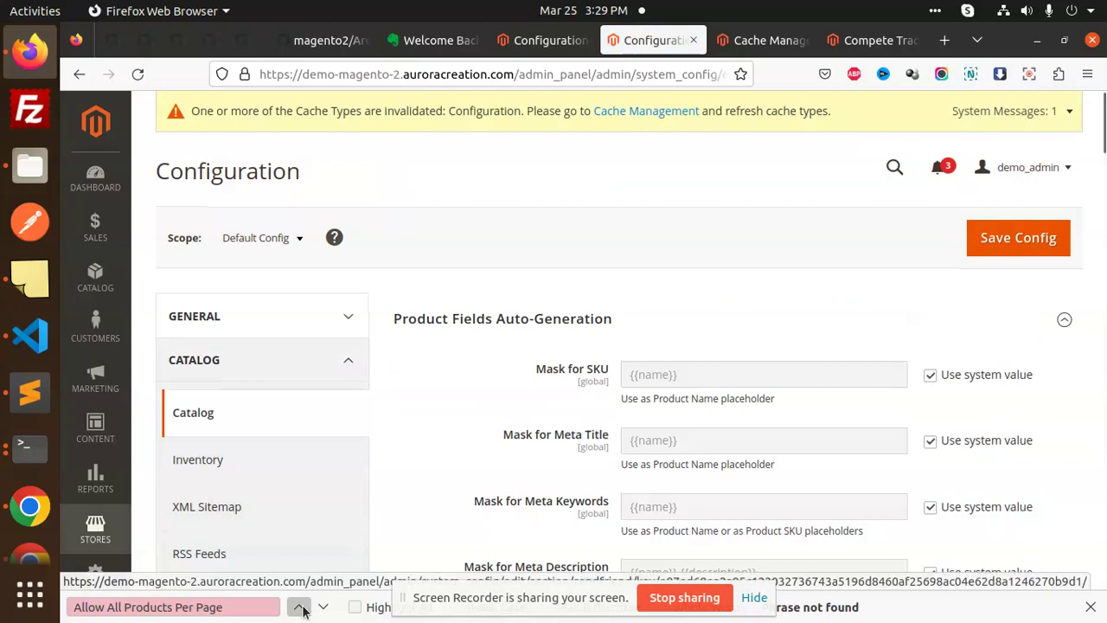
{"action": "left_click", "coordinate": [680, 346]}
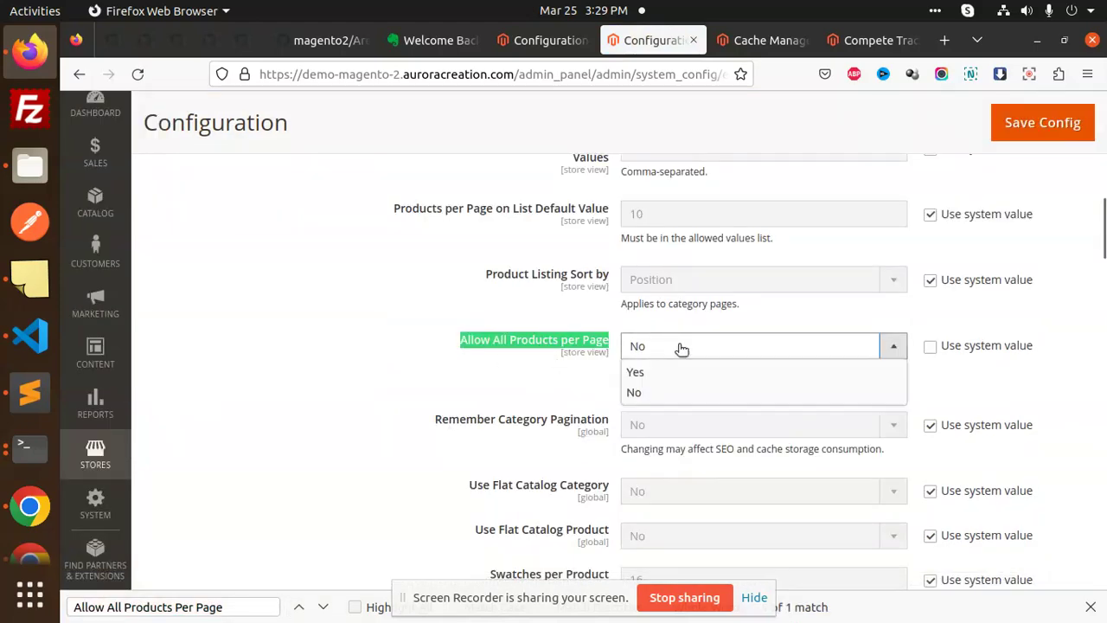
{"action": "left_click", "coordinate": [648, 372]}
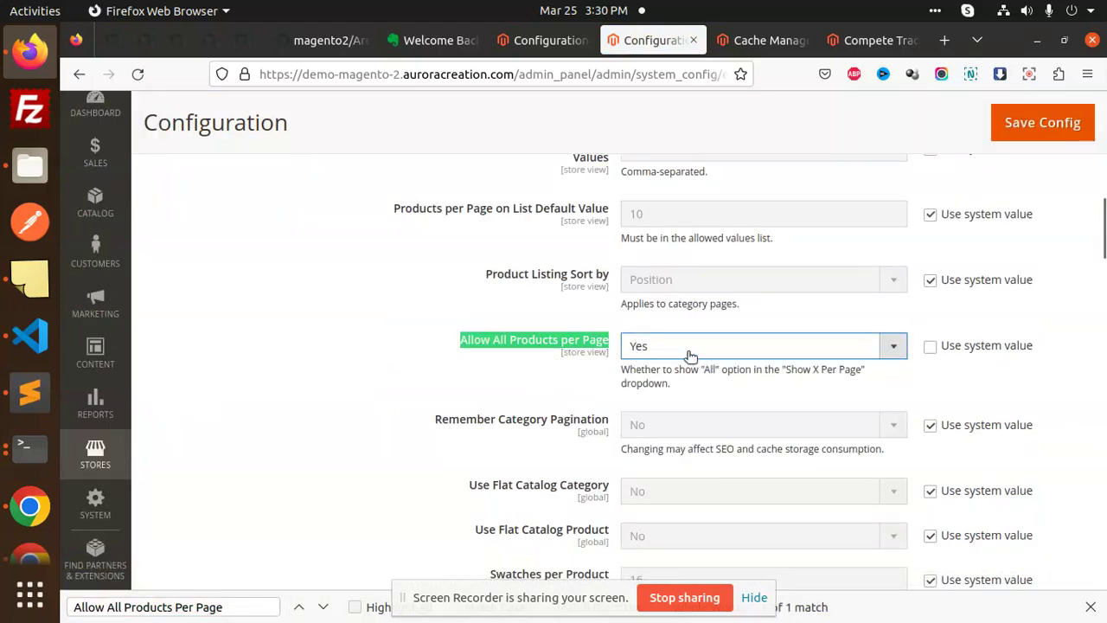
{"action": "left_click", "coordinate": [1022, 132]}
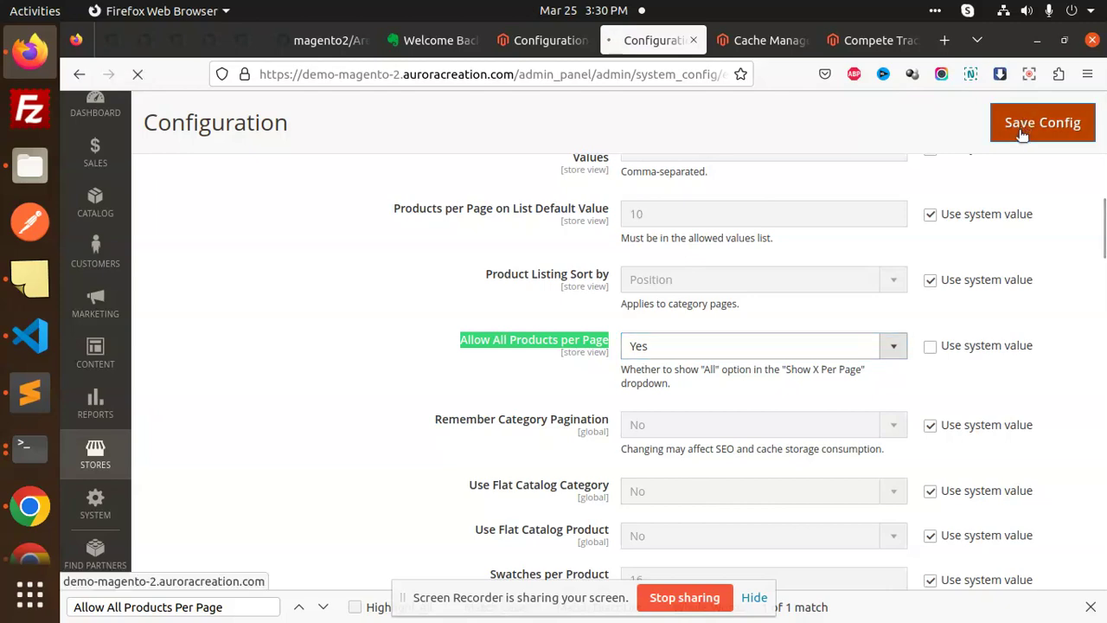
Step: Switch to Sublime Text and reread release note GitHub-35900 about the empty category page
{"action": "key", "text": "alt+Tab"}
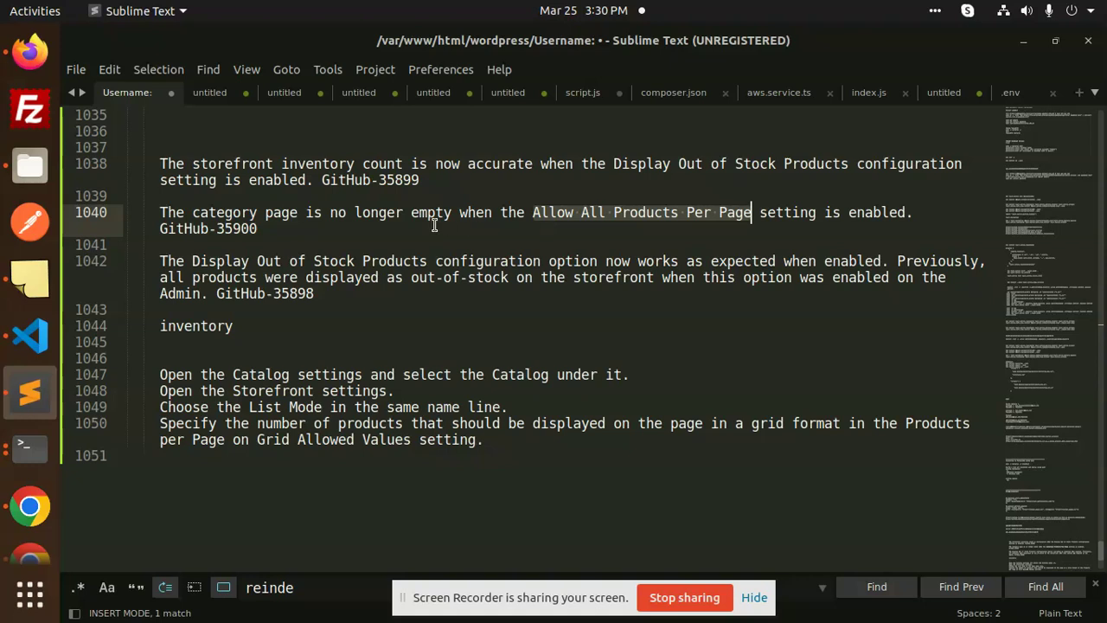
{"action": "left_click", "coordinate": [394, 214]}
{"action": "double_click", "coordinate": [433, 216]}
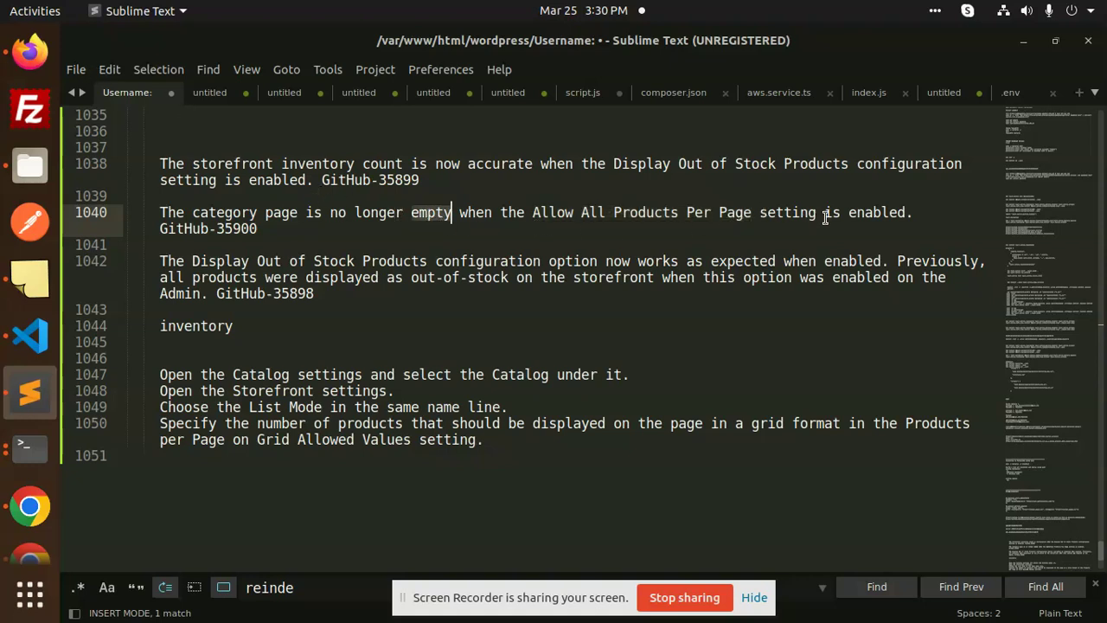
Step: Switch to Firefox, open the demo store's Cache Management page and flush the Magento cache
{"action": "left_click", "coordinate": [30, 52]}
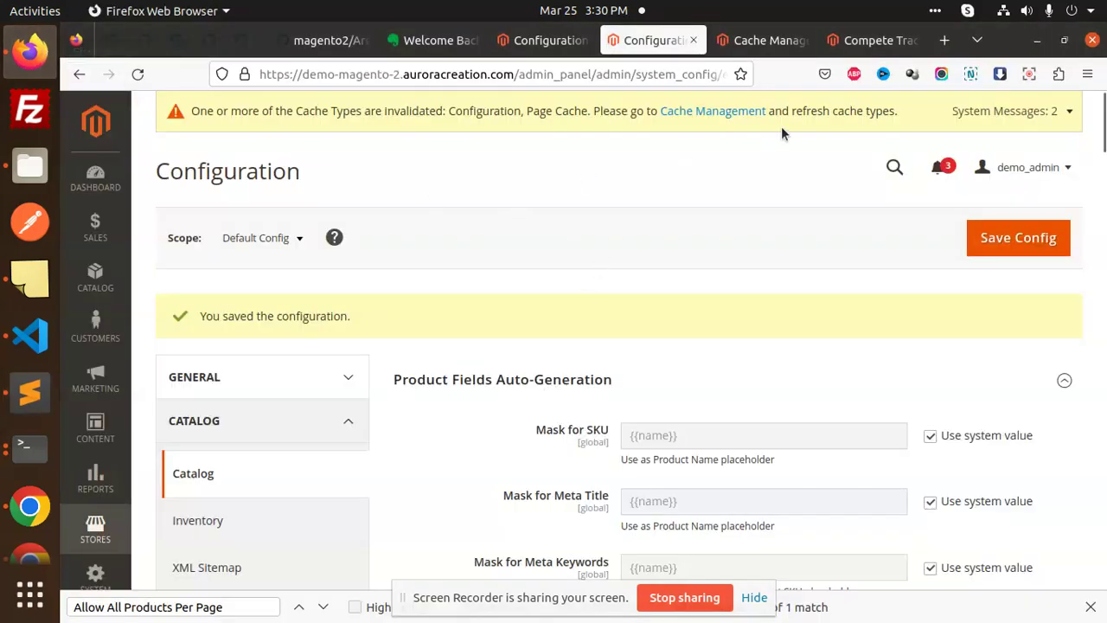
{"action": "left_click", "coordinate": [712, 111]}
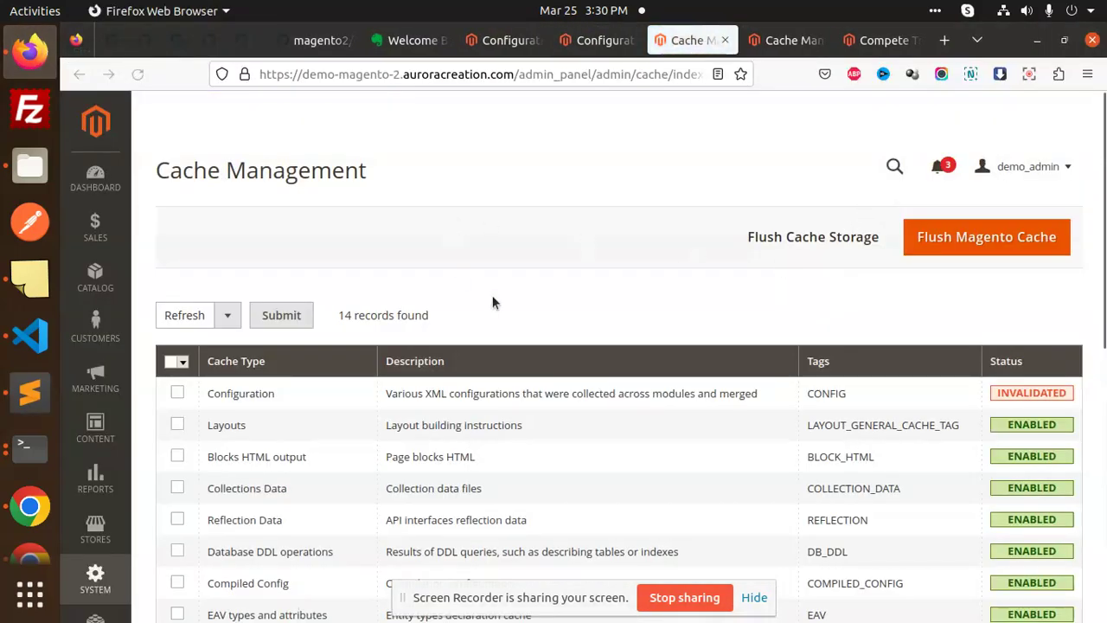
{"action": "left_click", "coordinate": [964, 244]}
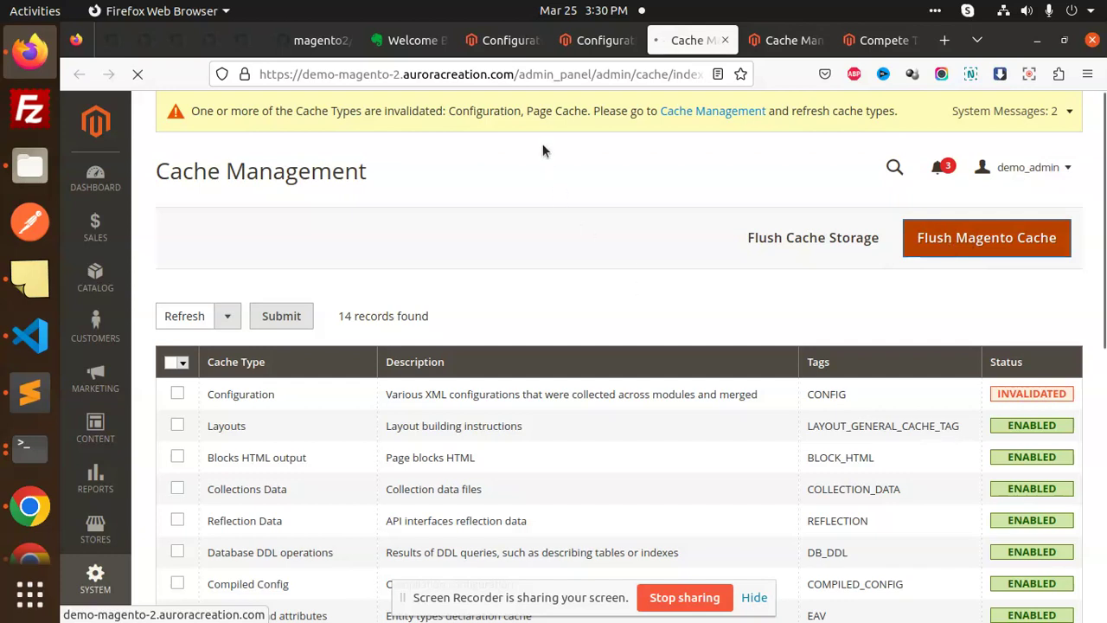
{"action": "left_click_drag", "start_coordinate": [519, 73], "coordinate": [257, 75]}
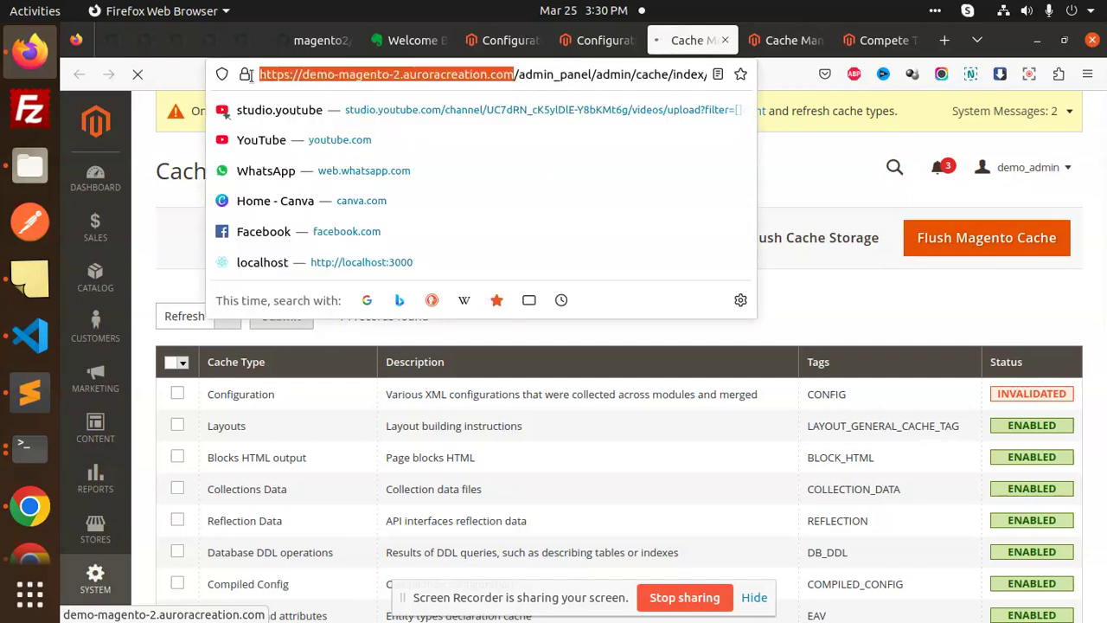
{"action": "left_click", "coordinate": [944, 40]}
{"action": "right_click", "coordinate": [635, 80]}
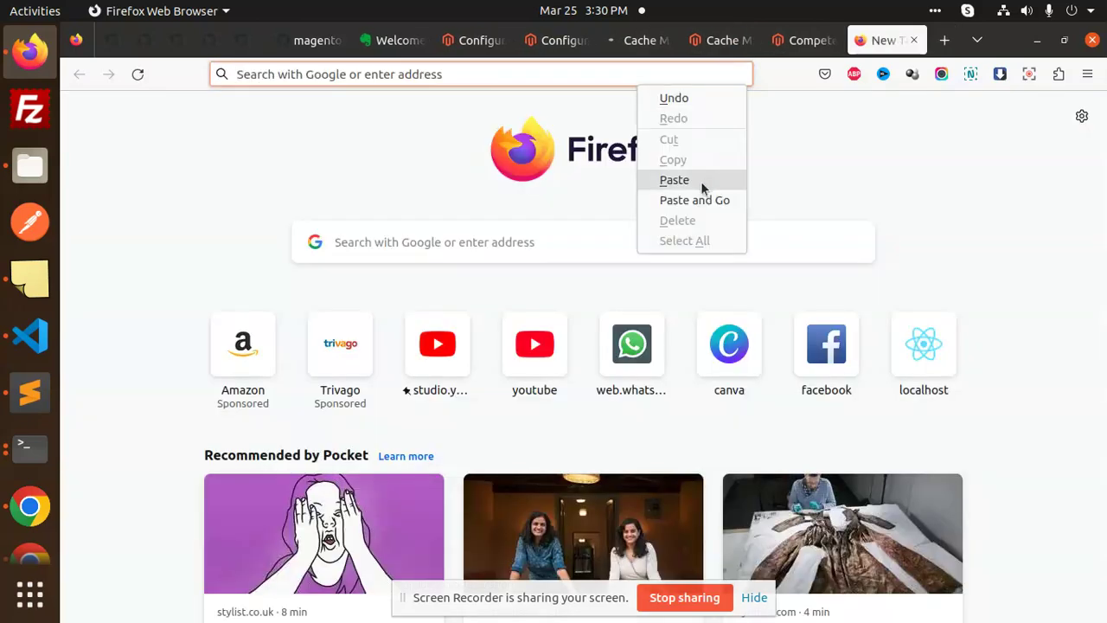
{"action": "left_click", "coordinate": [697, 188]}
{"action": "left_click", "coordinate": [638, 40]}
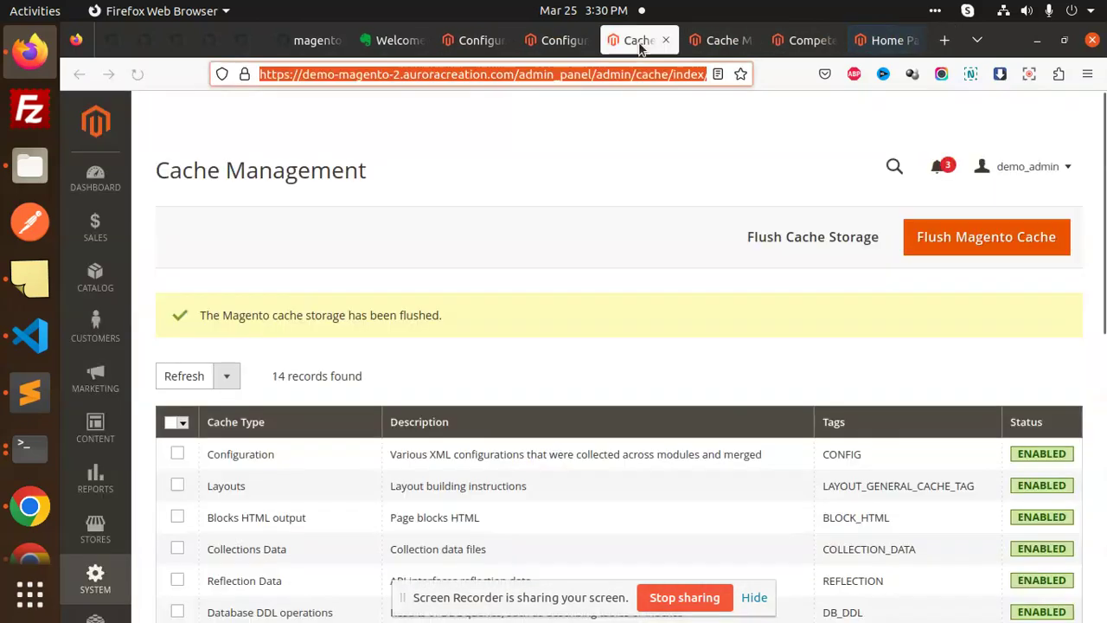
{"action": "left_click", "coordinate": [910, 41]}
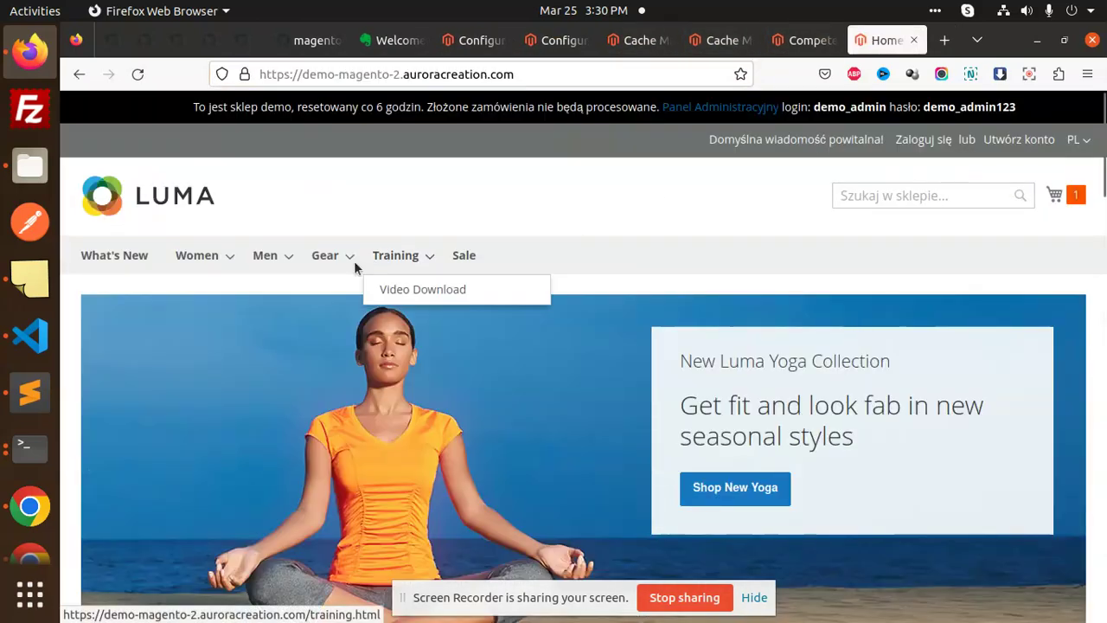
Step: Examine the product listings of the Gear Bags and Men Tops category pages on the demo storefront
{"action": "left_click", "coordinate": [341, 290]}
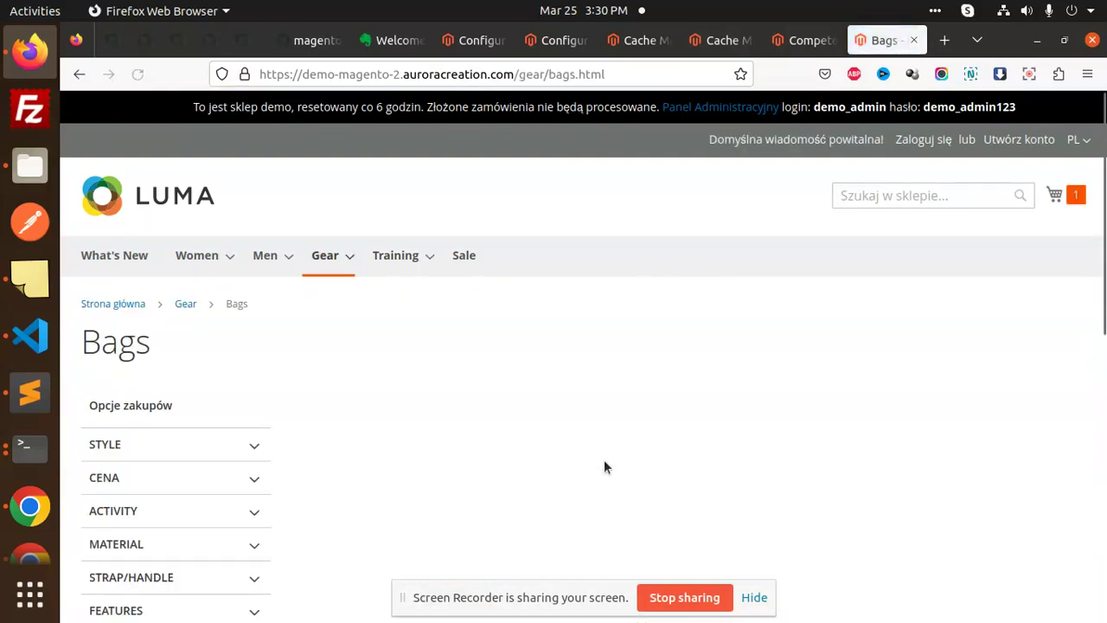
{"action": "scroll", "coordinate": [1105, 320], "scroll_direction": "down", "scroll_amount": 3}
{"action": "scroll", "coordinate": [1104, 320], "scroll_direction": "down", "scroll_amount": 4}
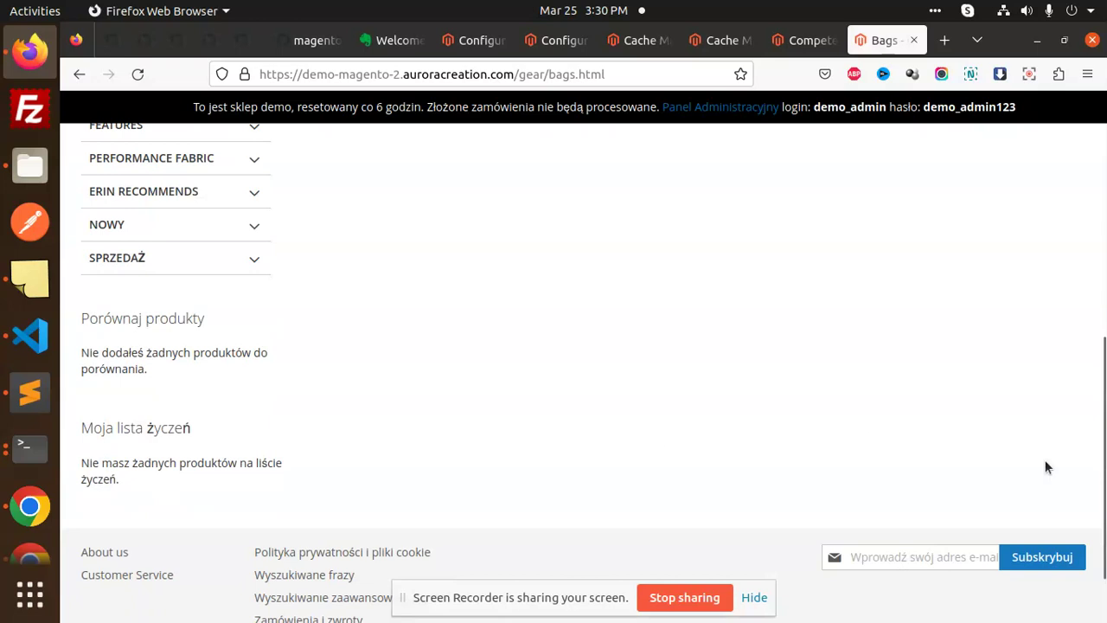
{"action": "scroll", "coordinate": [1045, 467], "scroll_direction": "up", "scroll_amount": 10}
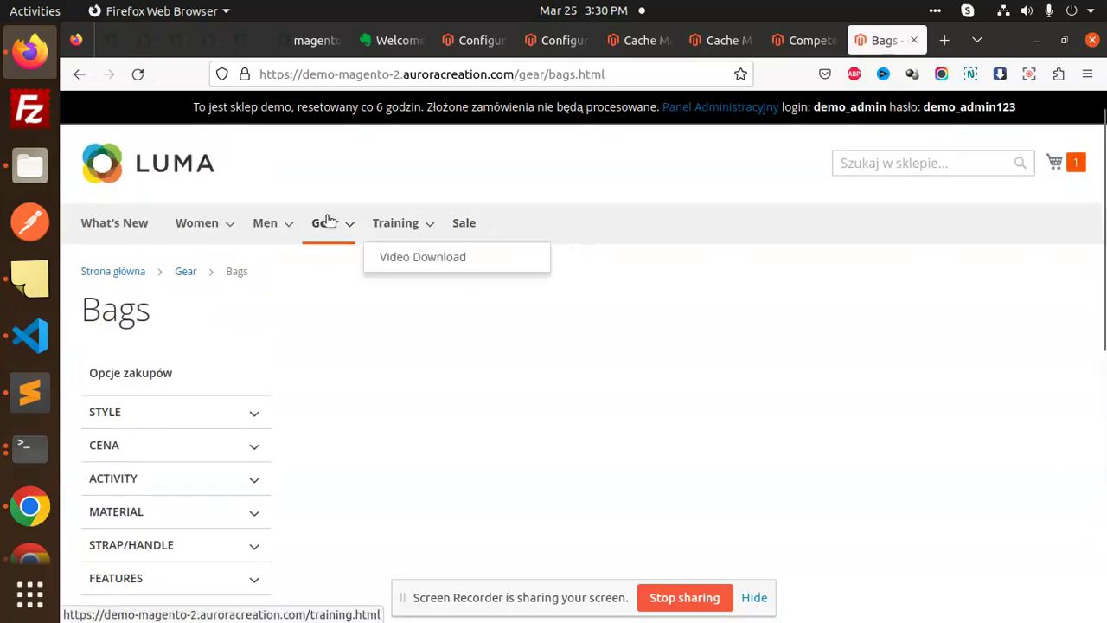
{"action": "mouse_move", "coordinate": [291, 225]}
{"action": "left_click", "coordinate": [274, 254]}
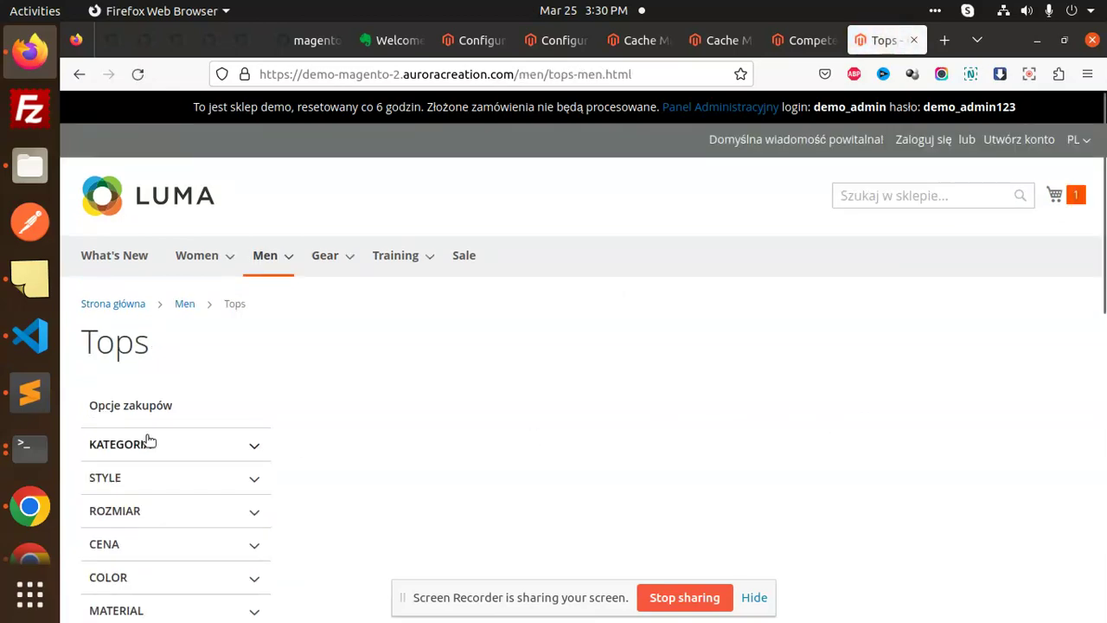
Step: Check release note GitHub-35900 in Sublime Text again and return to the Tops category page in Firefox
{"action": "left_click", "coordinate": [29, 392]}
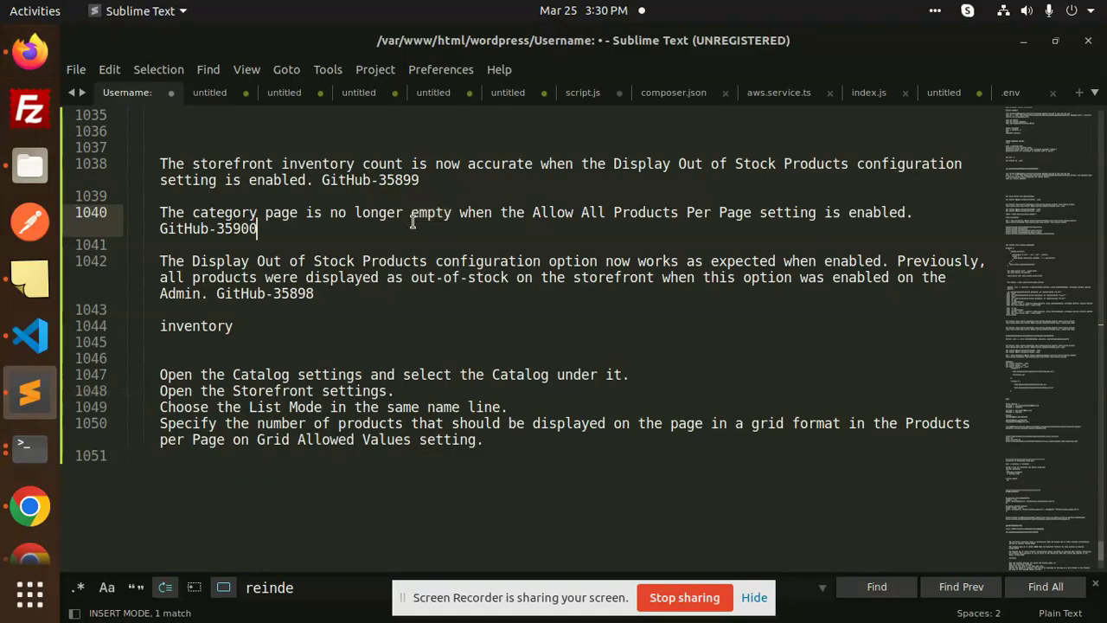
{"action": "left_click", "coordinate": [30, 67]}
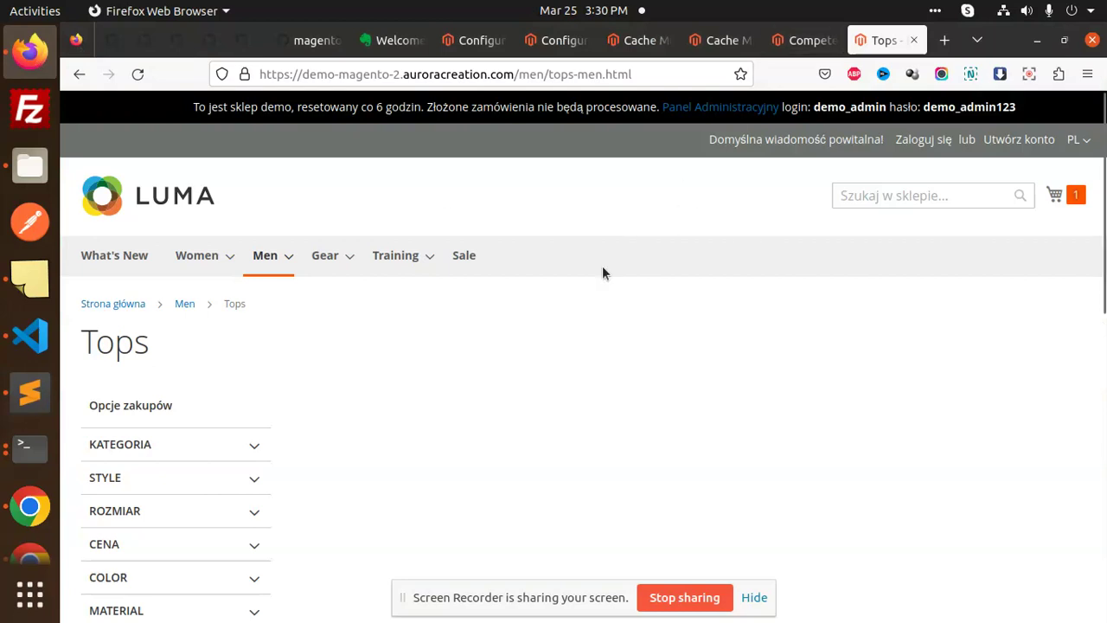
{"action": "key", "text": "alt"}
Step: Open the demo store's full shopping cart page and review the Fusion Backpack item
{"action": "left_click", "coordinate": [1055, 196]}
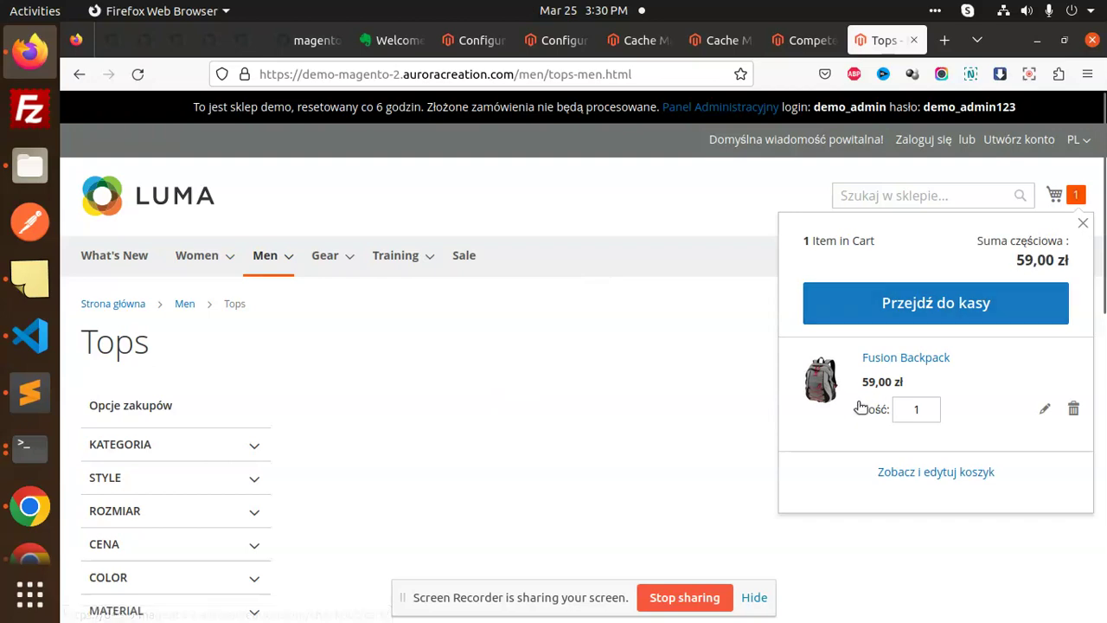
{"action": "left_click", "coordinate": [936, 472]}
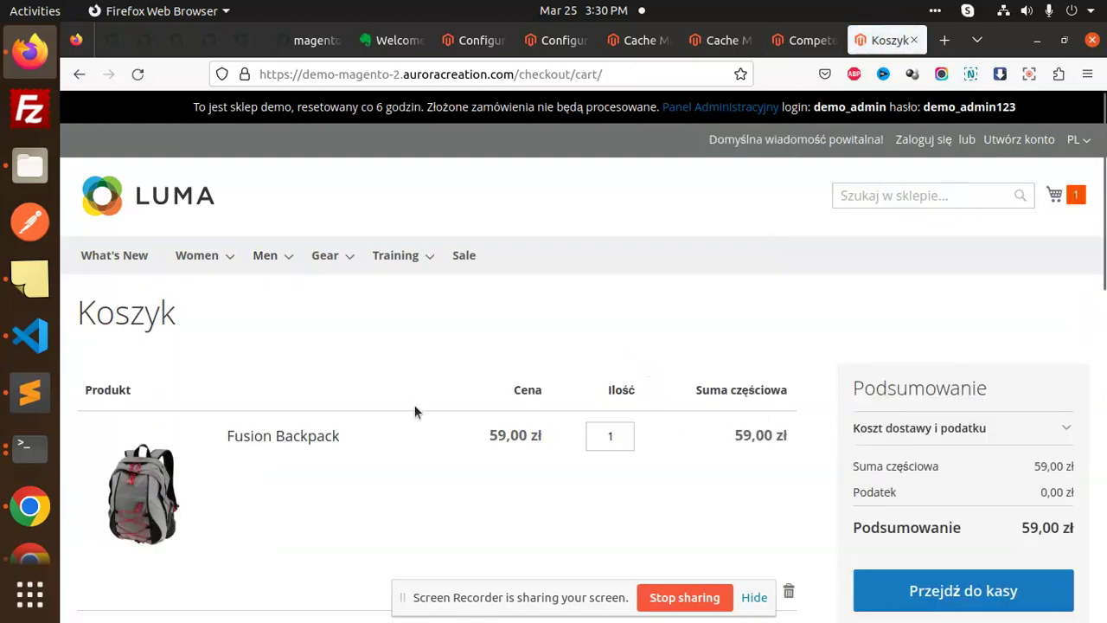
{"action": "scroll", "coordinate": [415, 412], "scroll_direction": "down", "scroll_amount": 3}
{"action": "scroll", "coordinate": [567, 338], "scroll_direction": "up", "scroll_amount": 2}
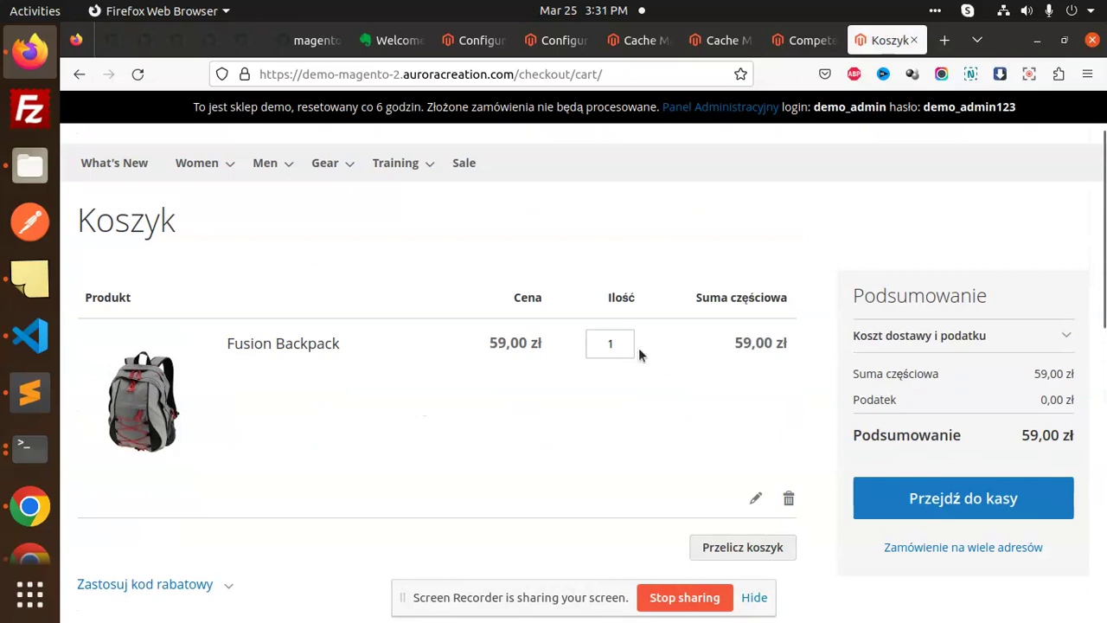
Step: Open the local store's home page at localhost/newMagento2/project-community-edition/pub/ in a new tab
{"action": "left_click", "coordinate": [542, 44]}
{"action": "left_click", "coordinate": [474, 39]}
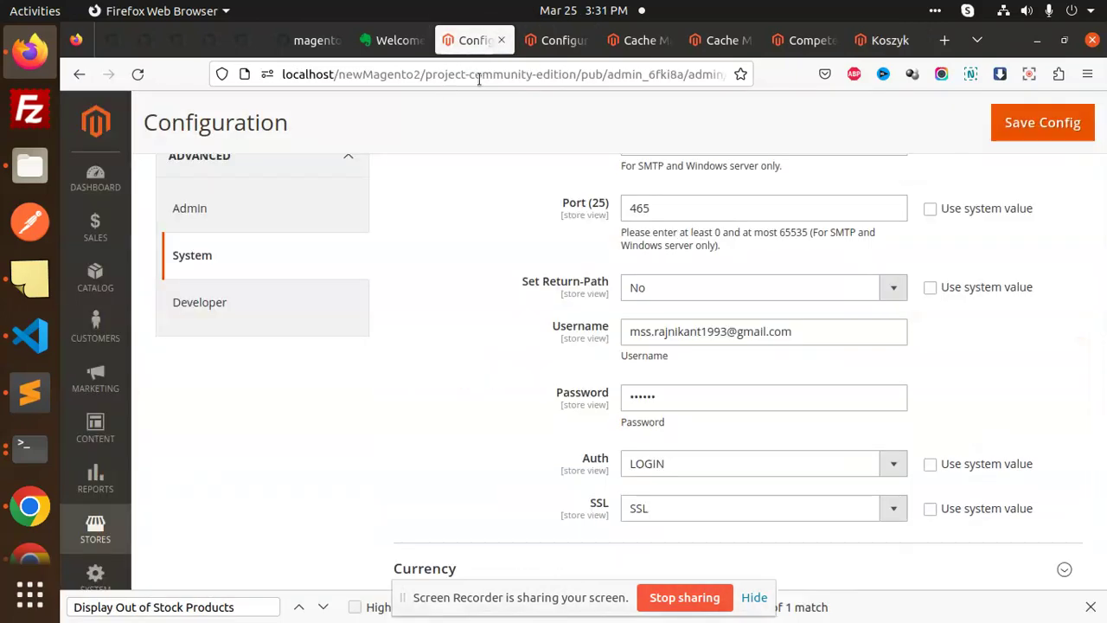
{"action": "left_click_drag", "start_coordinate": [607, 74], "coordinate": [242, 78]}
{"action": "key", "text": "ctrl+c"}
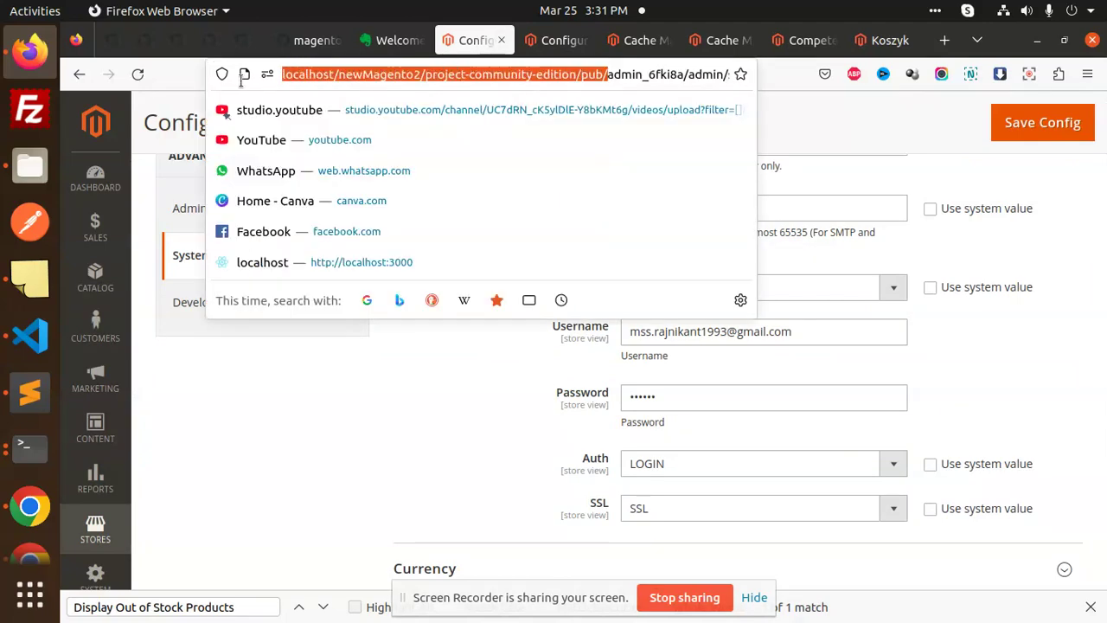
{"action": "left_click", "coordinate": [944, 39]}
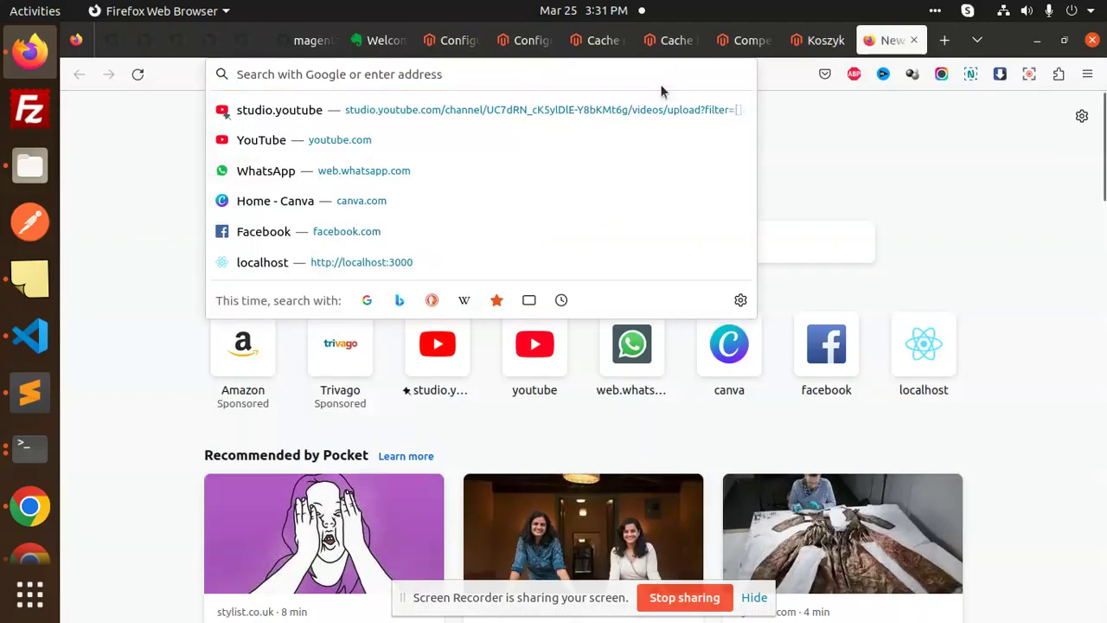
{"action": "key", "text": "ctrl+v"}
{"action": "key", "text": "Return"}
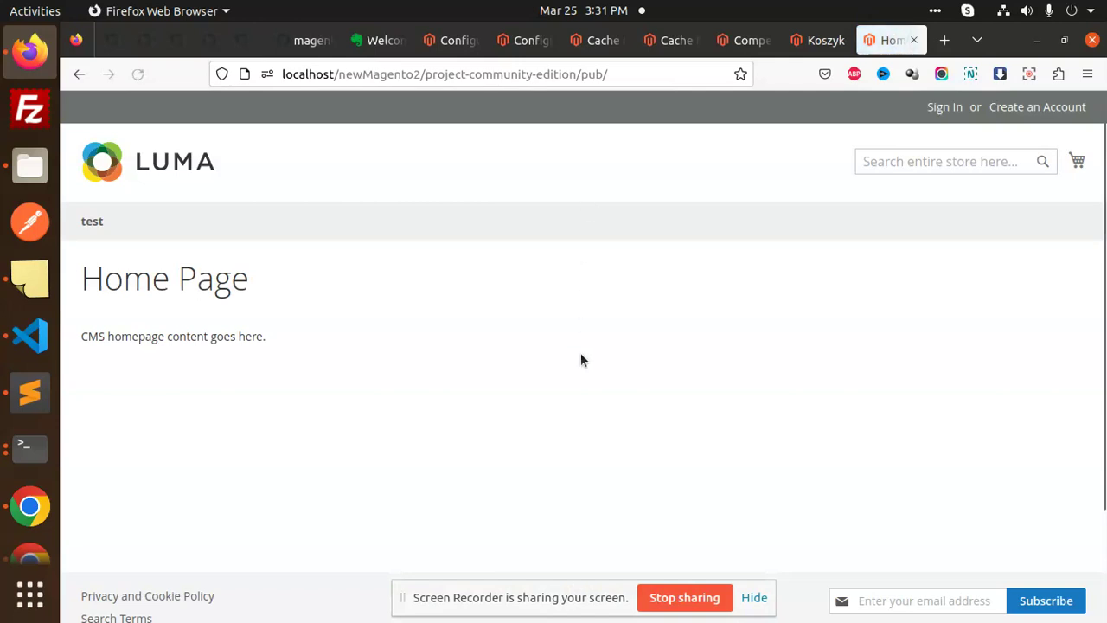
Step: Open the local store's full shopping cart page and enter 0 as the quantity of the tset item
{"action": "left_click", "coordinate": [1051, 161]}
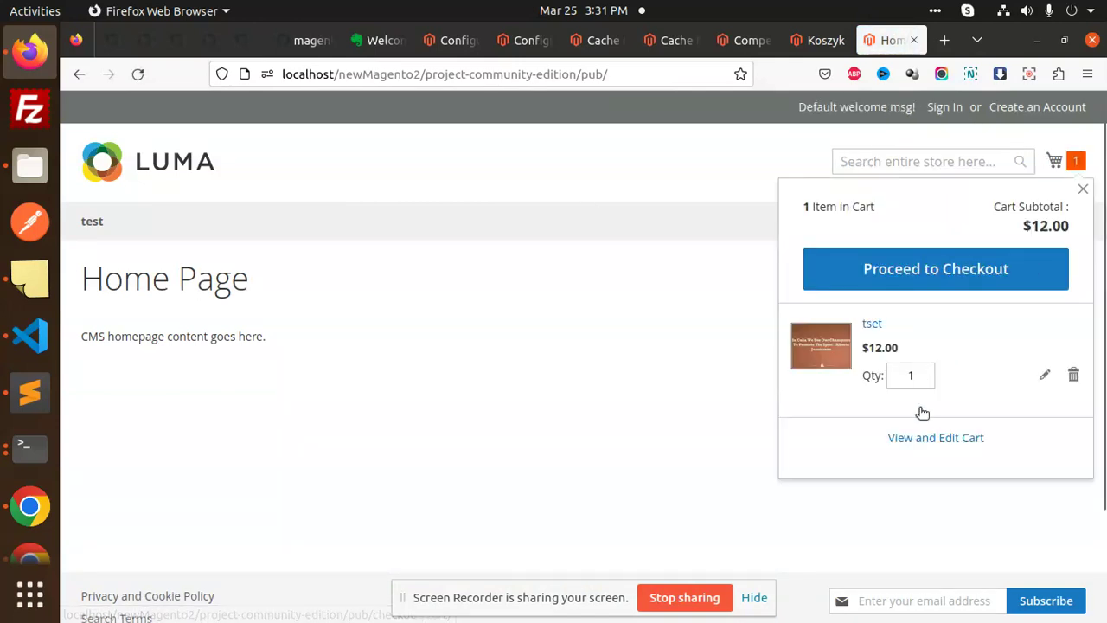
{"action": "left_click", "coordinate": [919, 438]}
{"action": "left_click", "coordinate": [641, 399]}
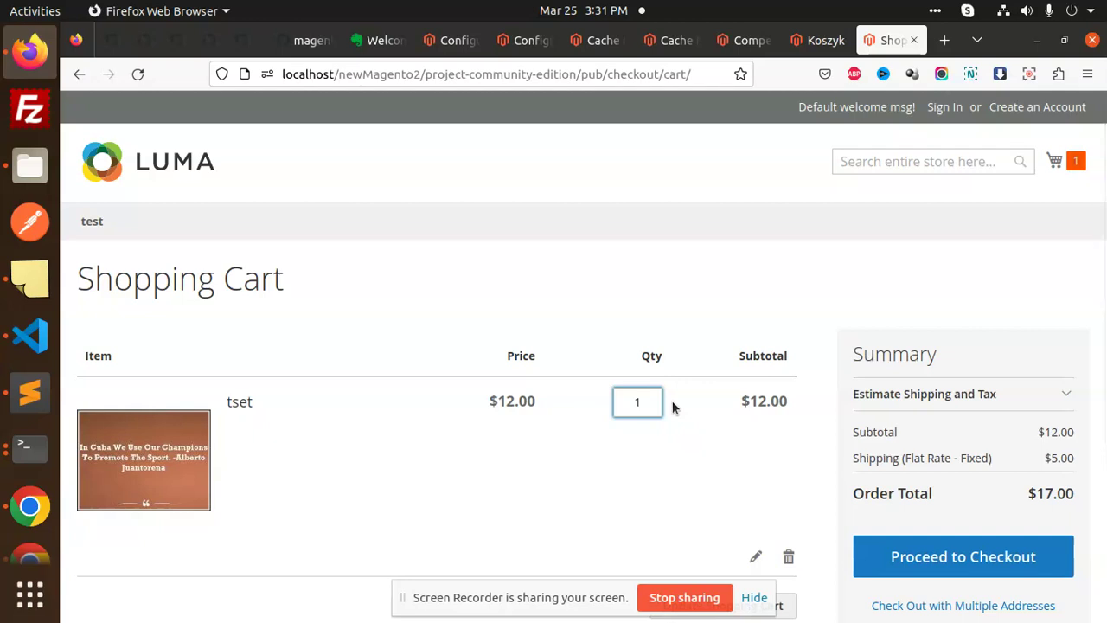
{"action": "key", "text": "BackSpace"}
{"action": "type", "text": "0"}
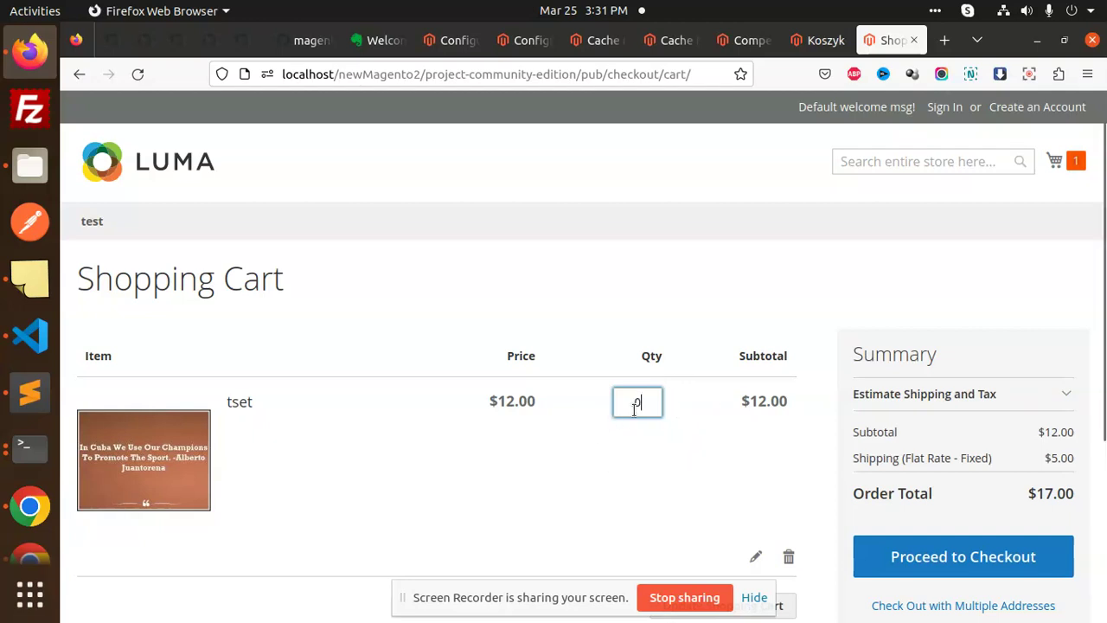
Step: Return to the demo store's cart and enter -10 as the Fusion Backpack quantity
{"action": "left_click", "coordinate": [821, 39]}
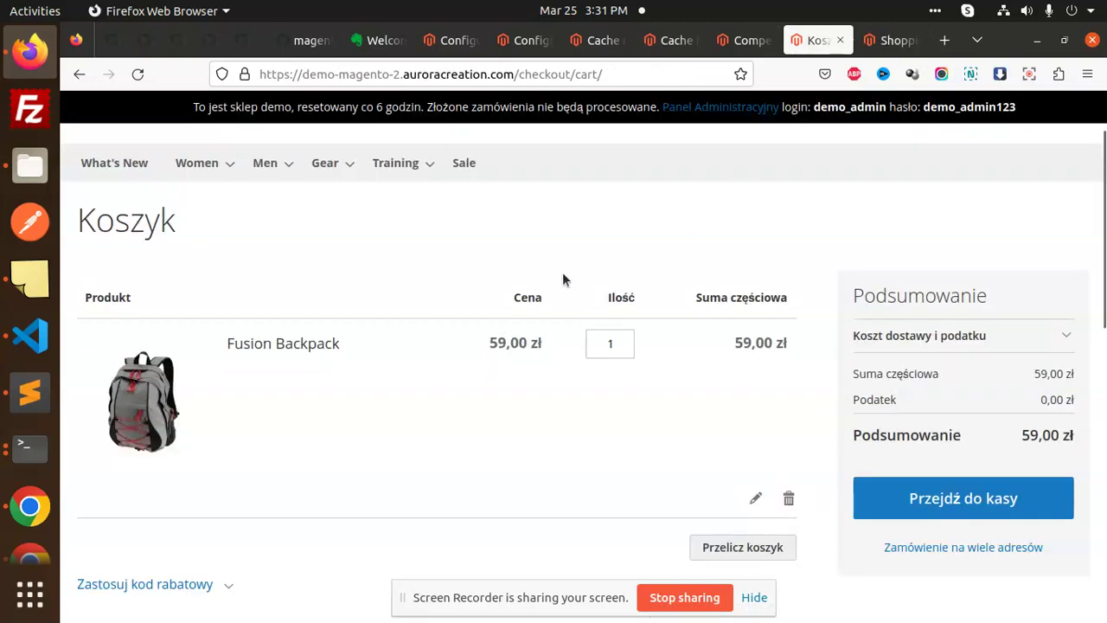
{"action": "left_click", "coordinate": [619, 345]}
{"action": "key", "text": "BackSpace"}
{"action": "type", "text": "-5"}
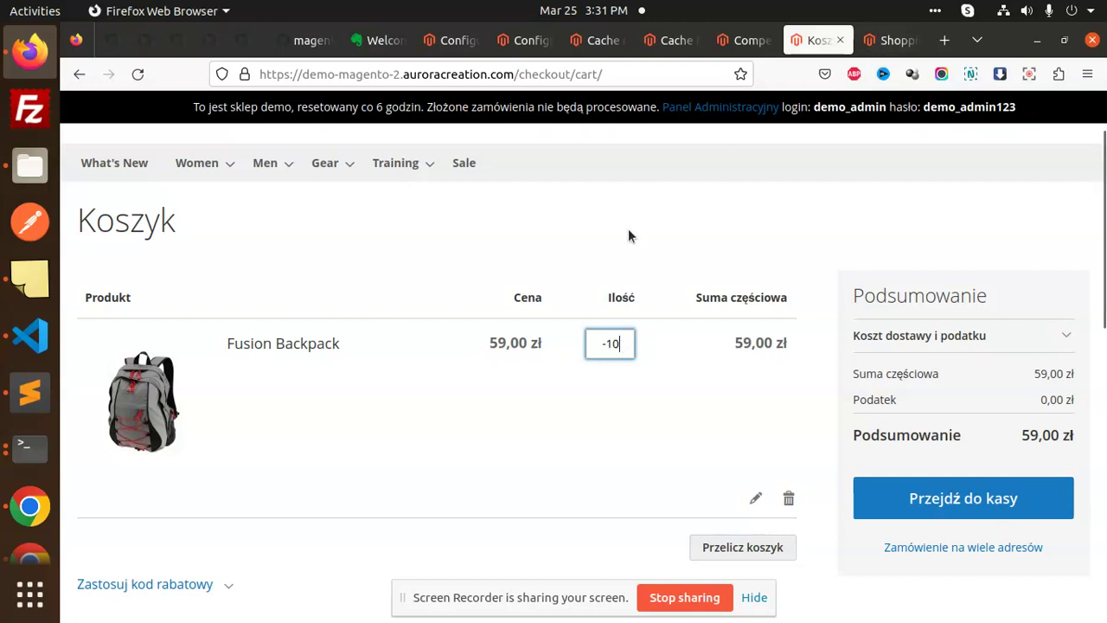
Step: Switch to Sublime Text and review the release notes around the inventory line
{"action": "left_click", "coordinate": [33, 406]}
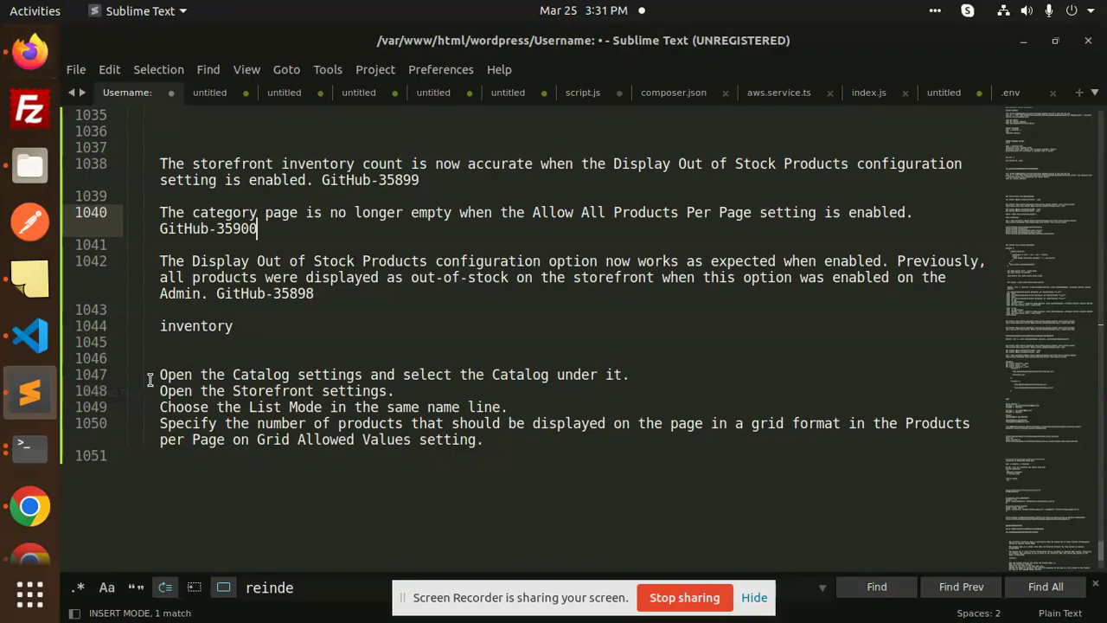
{"action": "left_click", "coordinate": [363, 320]}
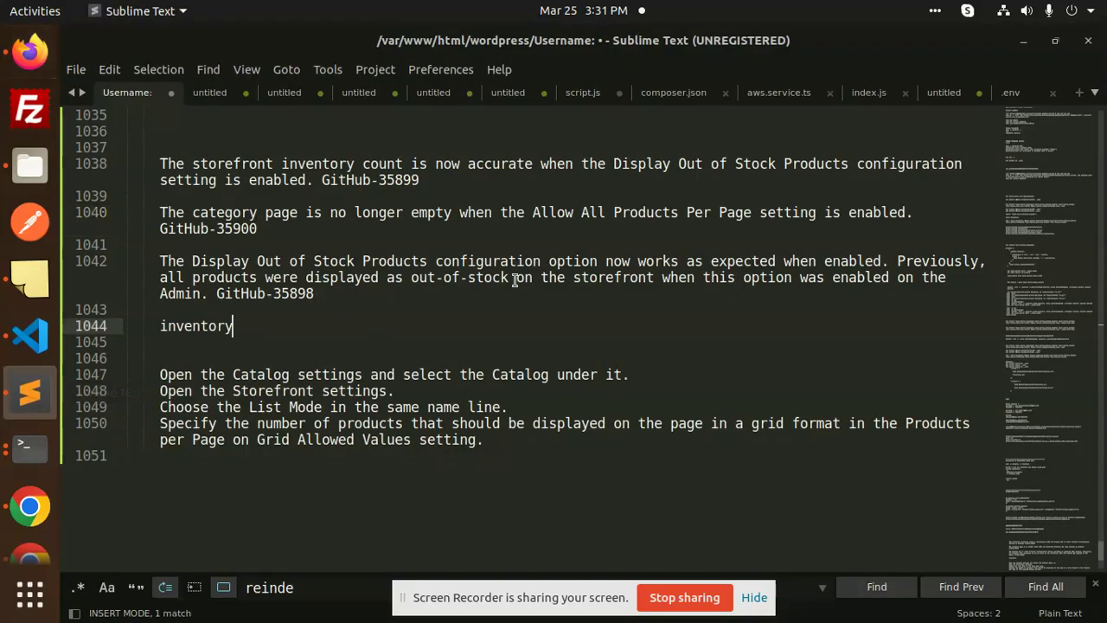